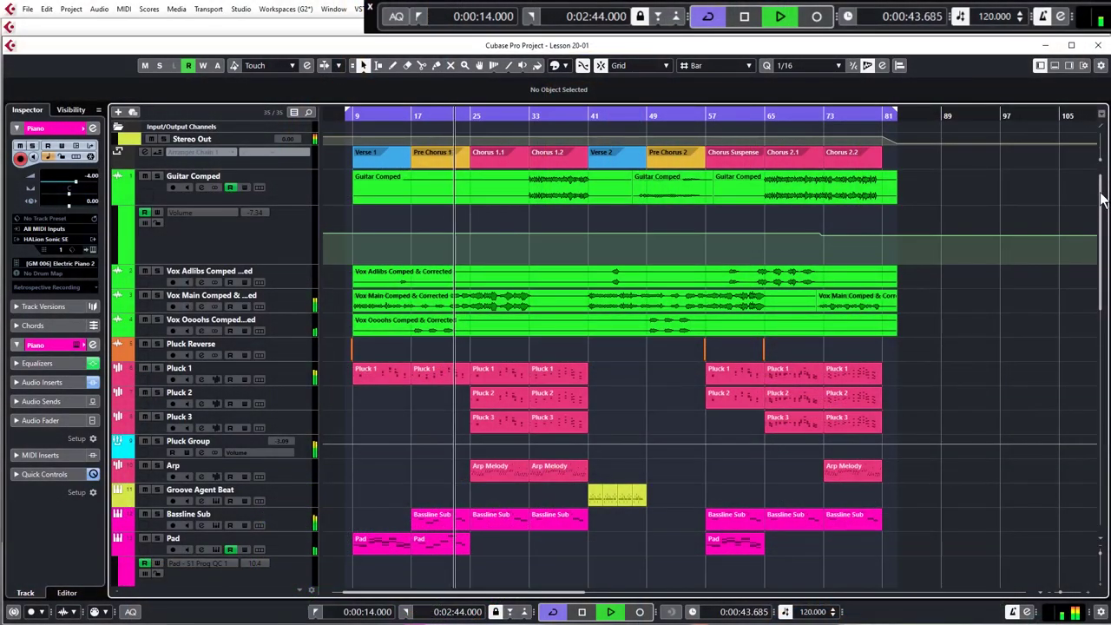
pyautogui.scroll(-1, 1100, 199)
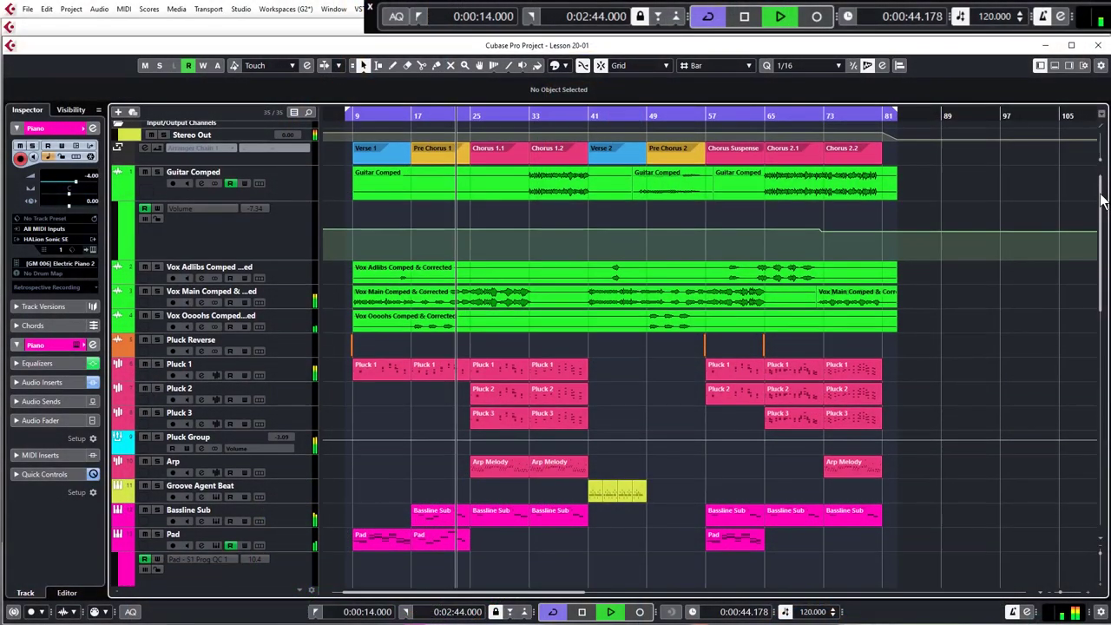
pyautogui.scroll(-2, 1101, 200)
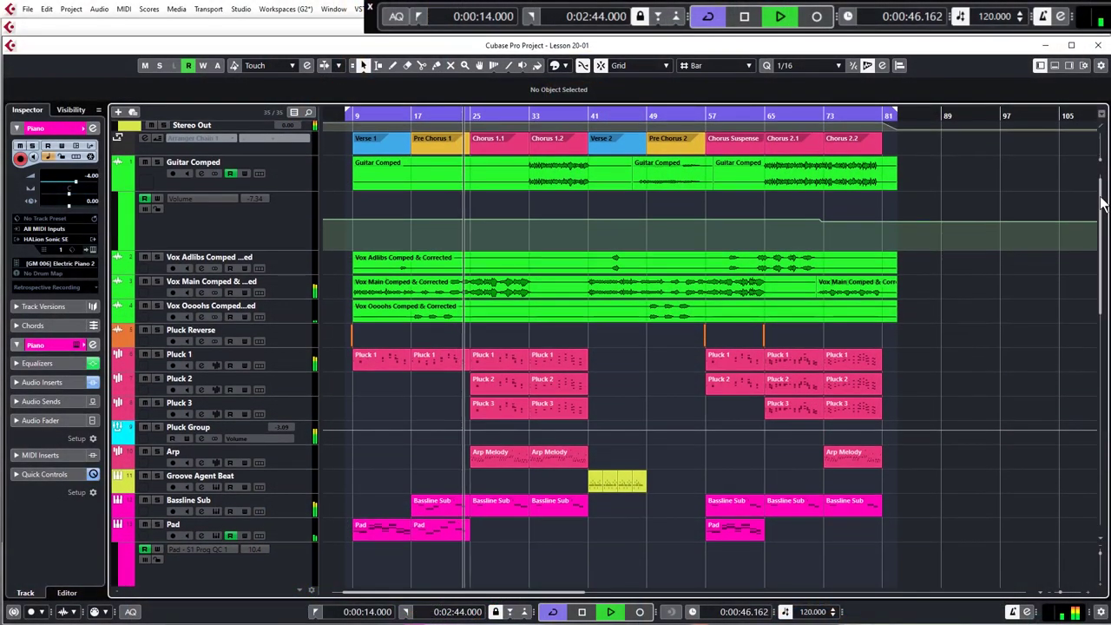
pyautogui.moveTo(1101, 202); pyautogui.dragTo(1101, 224)
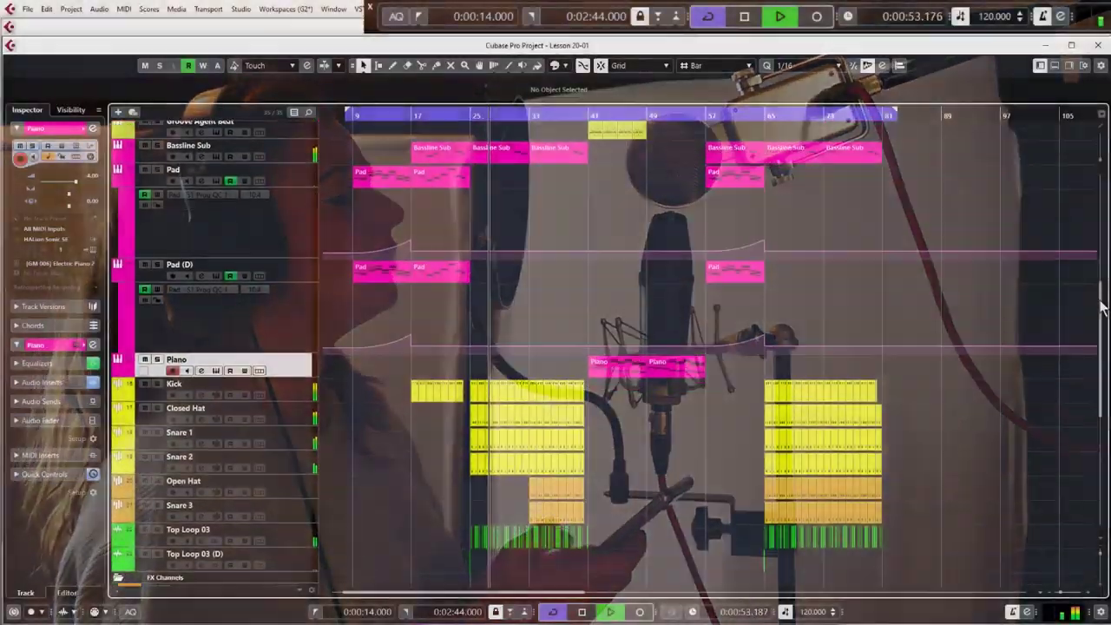
pyautogui.moveTo(1101, 307); pyautogui.dragTo(1105, 351)
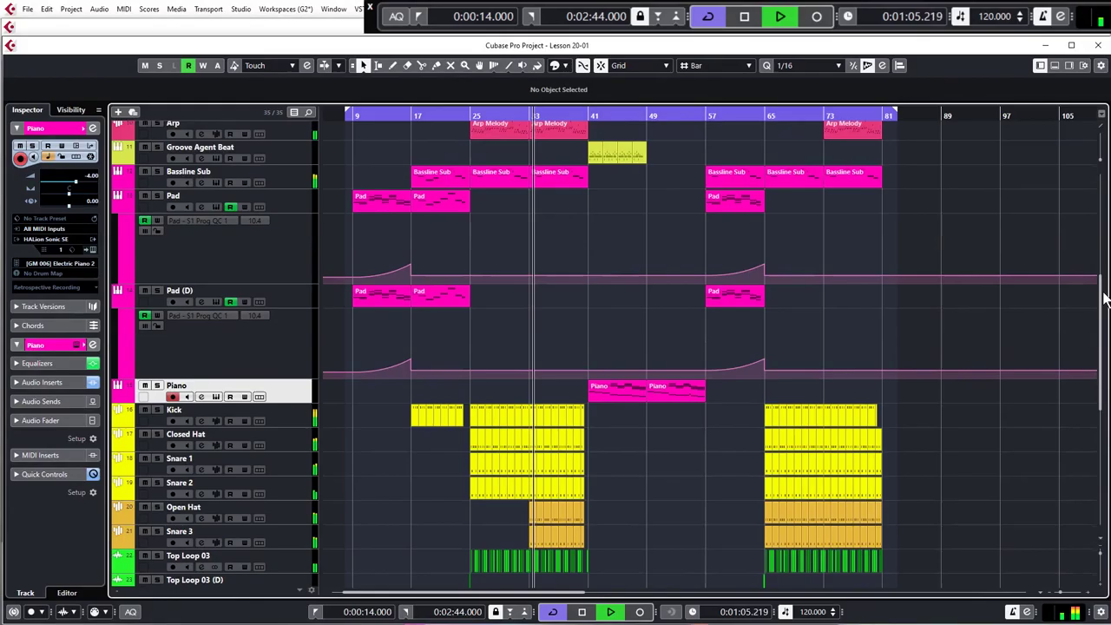
pyautogui.moveTo(1105, 297); pyautogui.dragTo(1103, 273)
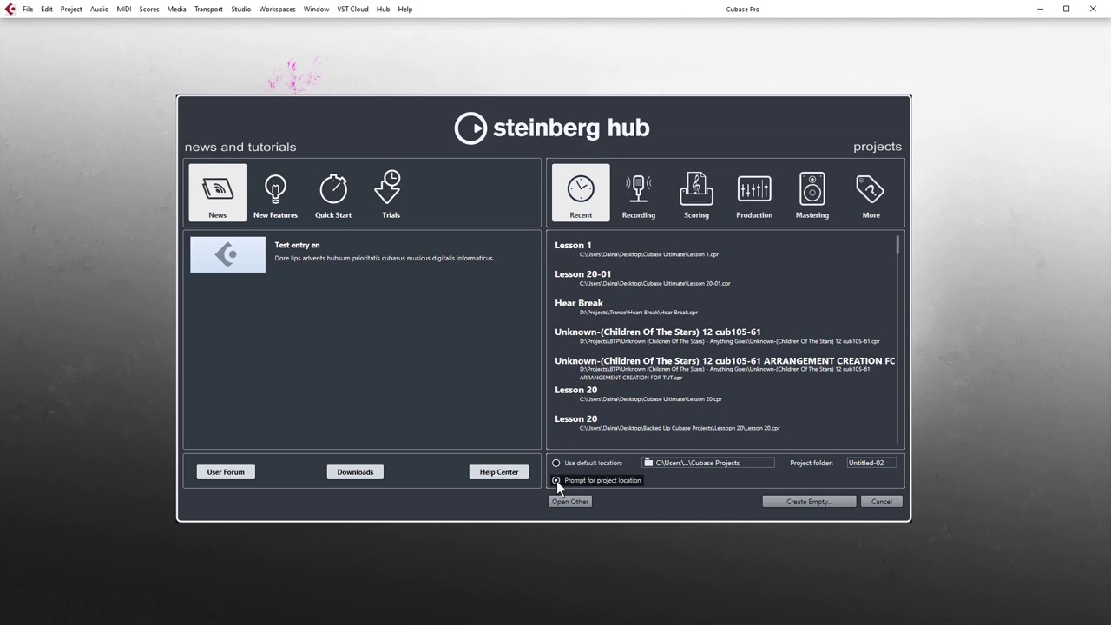
# - Create an empty project in a new Desktop folder named Cubase Ultimate
pyautogui.click(804, 501)
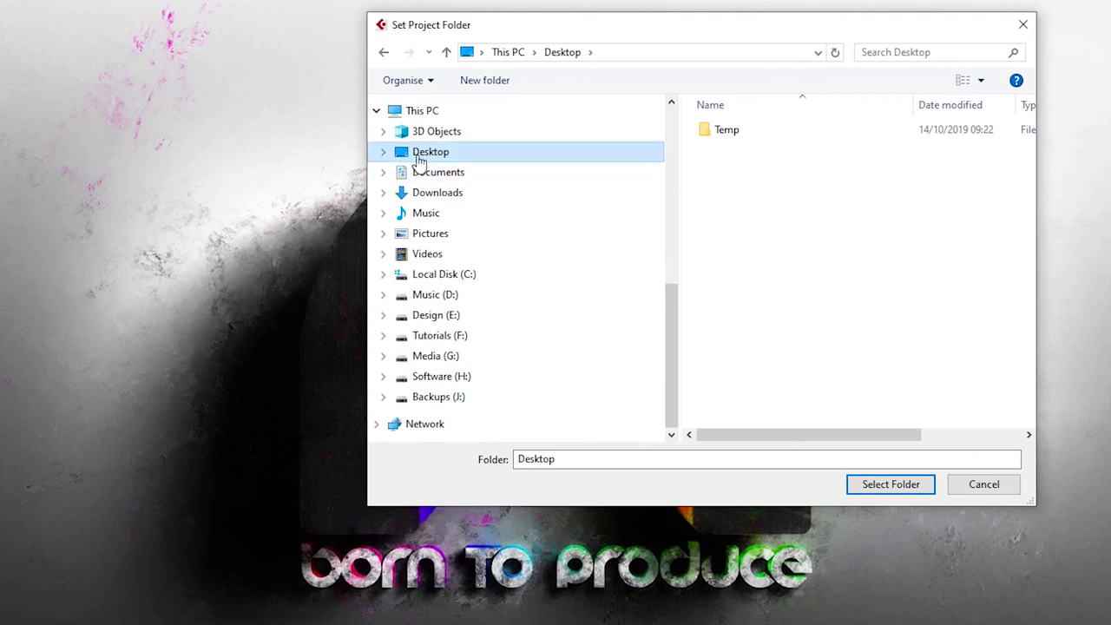
pyautogui.rightClick(726, 192)
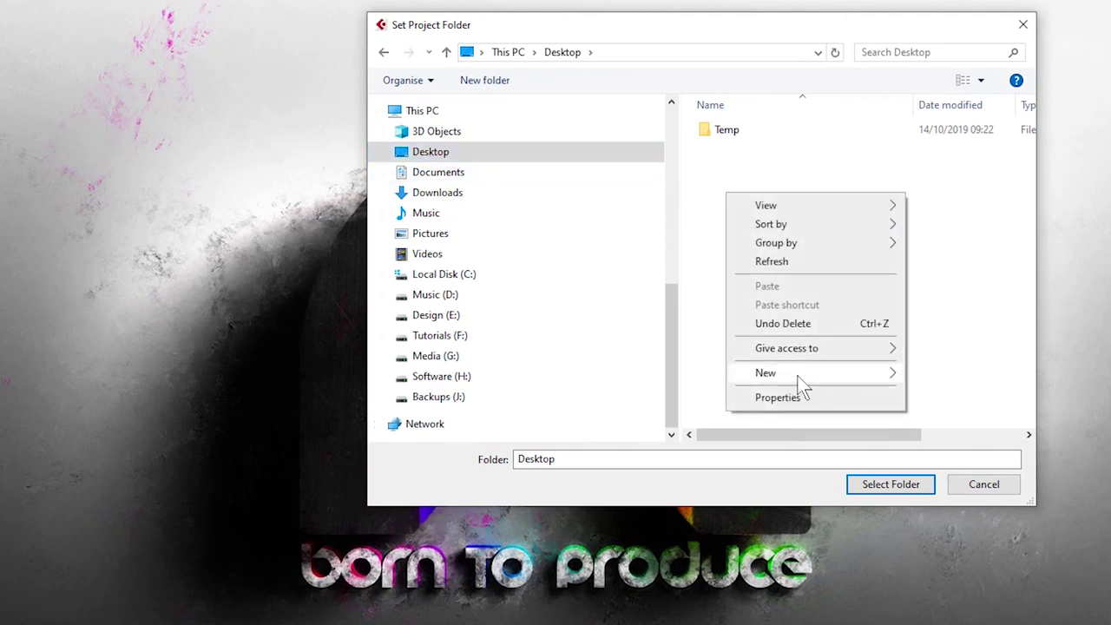
pyautogui.moveTo(798, 375)
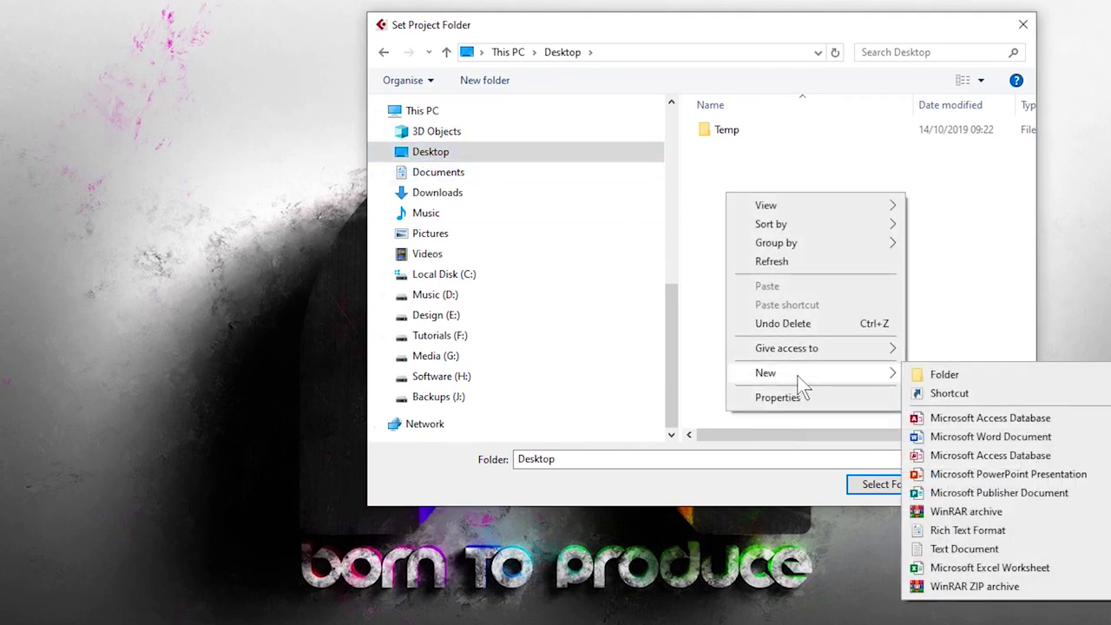
pyautogui.click(929, 374)
pyautogui.write('Cubase Ultimat')
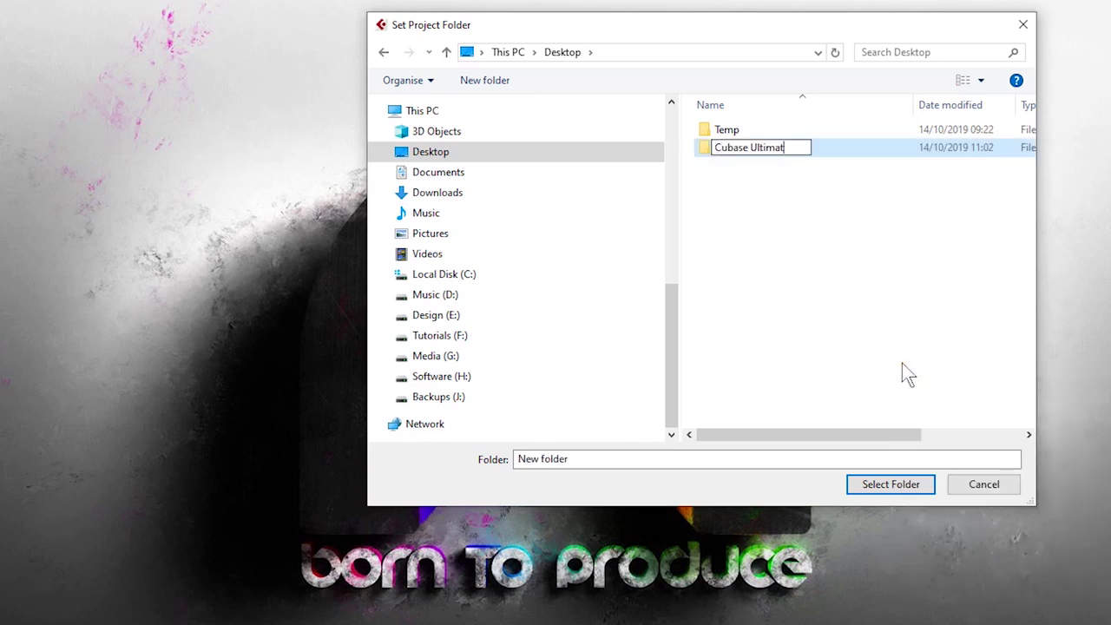
pyautogui.write('e')
pyautogui.press('Return')
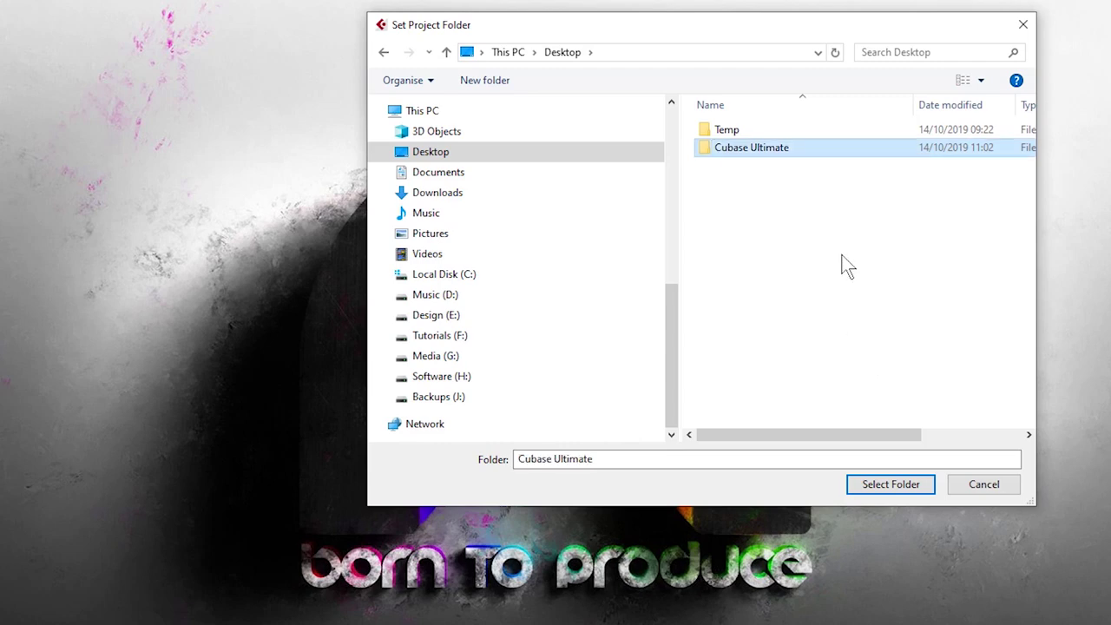
pyautogui.click(889, 485)
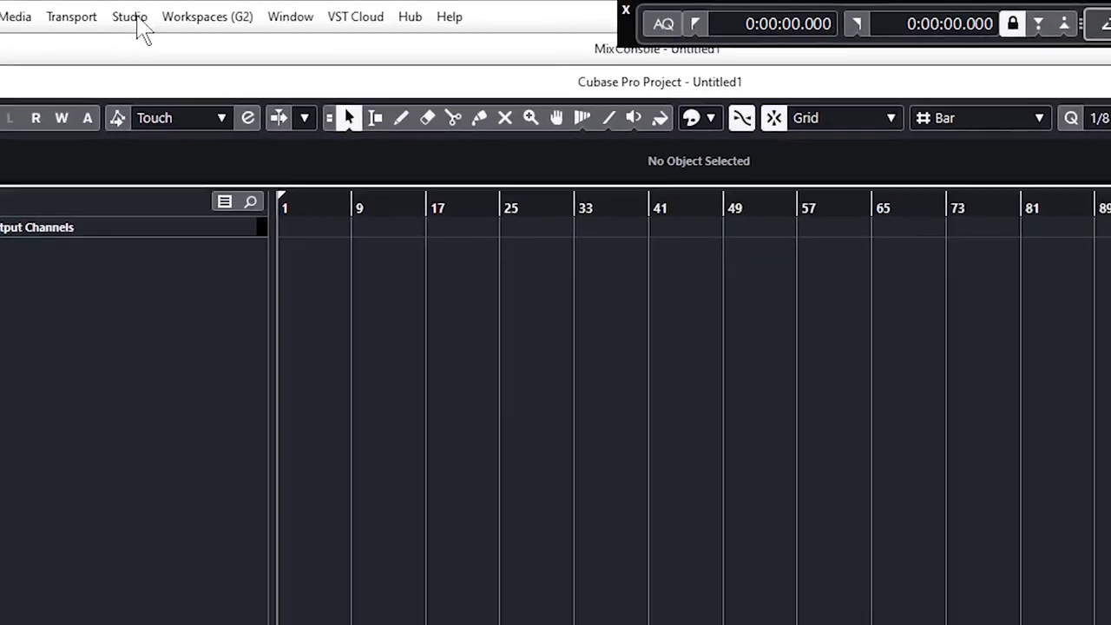
# - Review the available ASIO drivers in the VST Audio System settings and keep ASIO Fireface USB
pyautogui.click(241, 9)
pyautogui.click(139, 445)
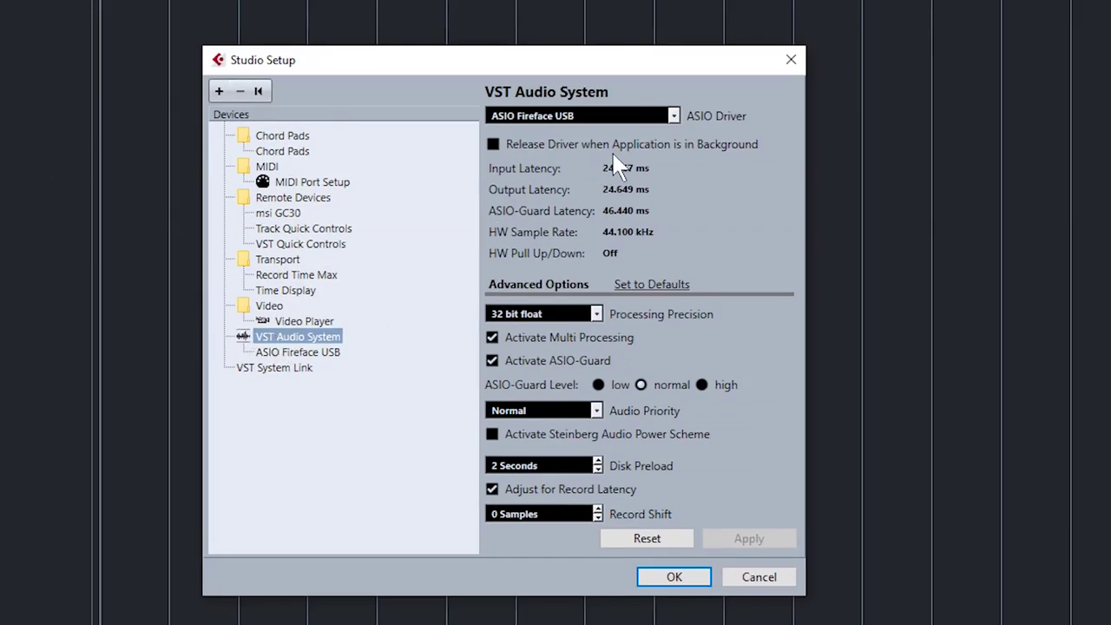
pyautogui.click(674, 116)
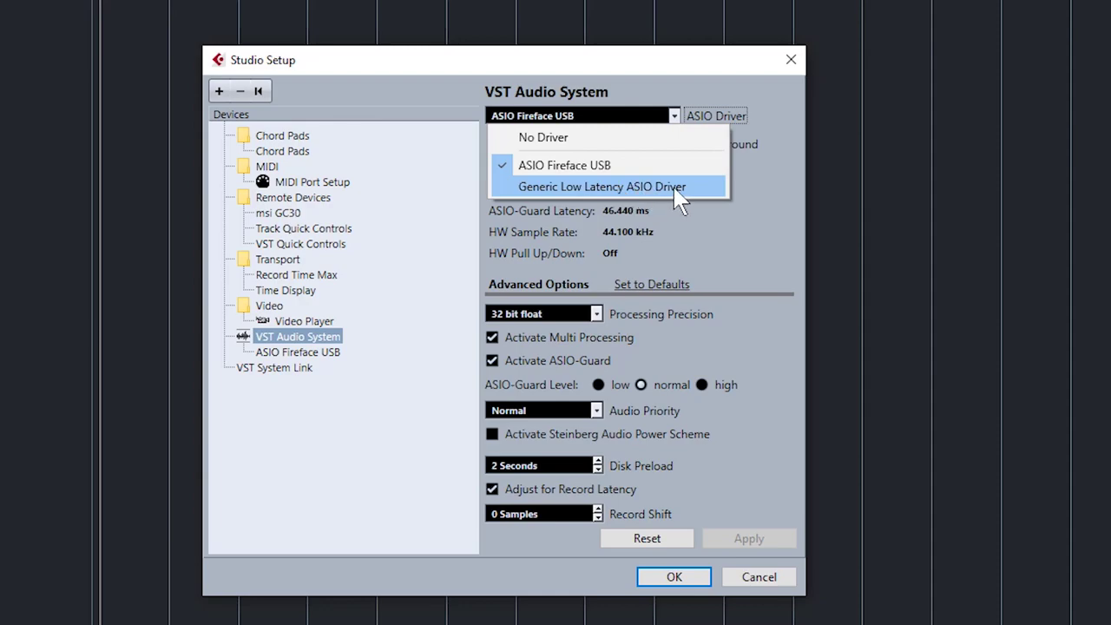
pyautogui.click(686, 575)
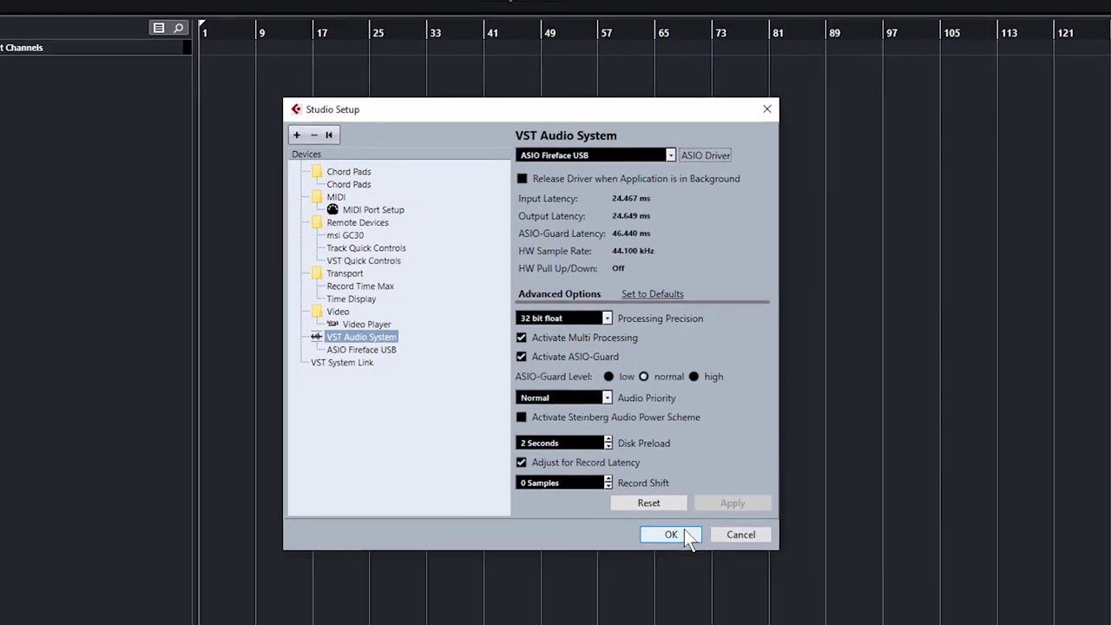
pyautogui.click(673, 534)
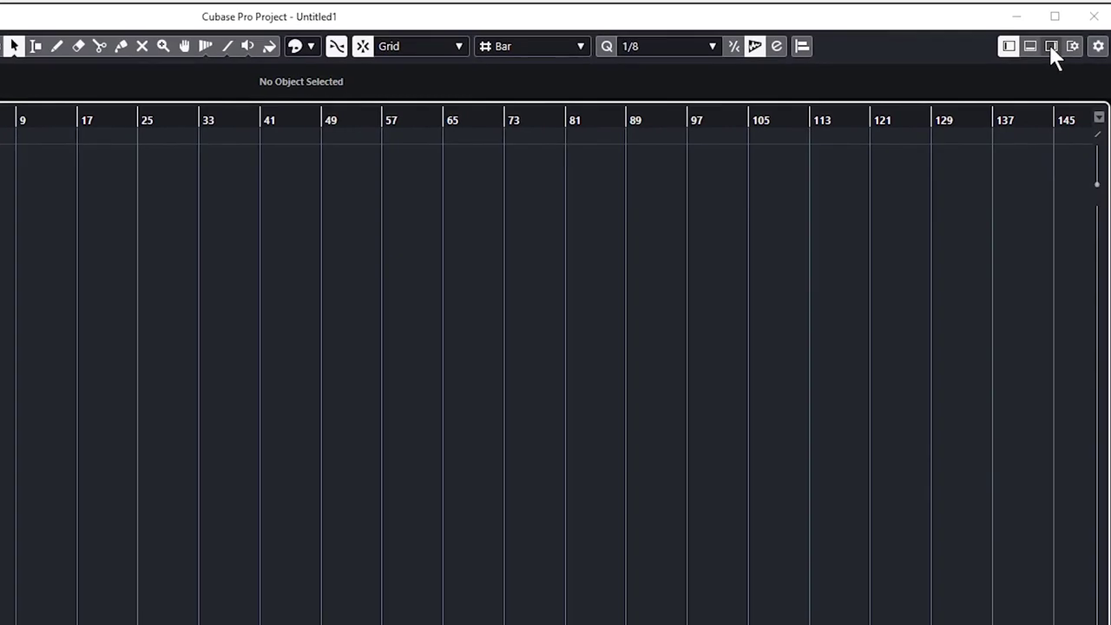
# - Show the media browser and open the GA SE Library from Loops & Samples
pyautogui.click(1052, 47)
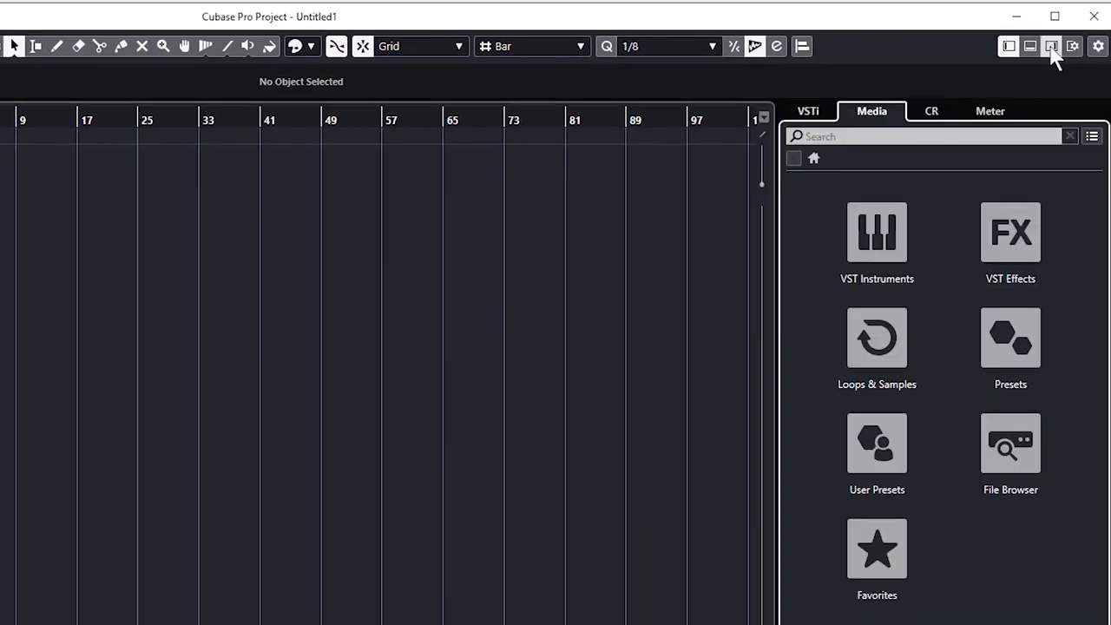
pyautogui.click(1051, 49)
pyautogui.click(1052, 48)
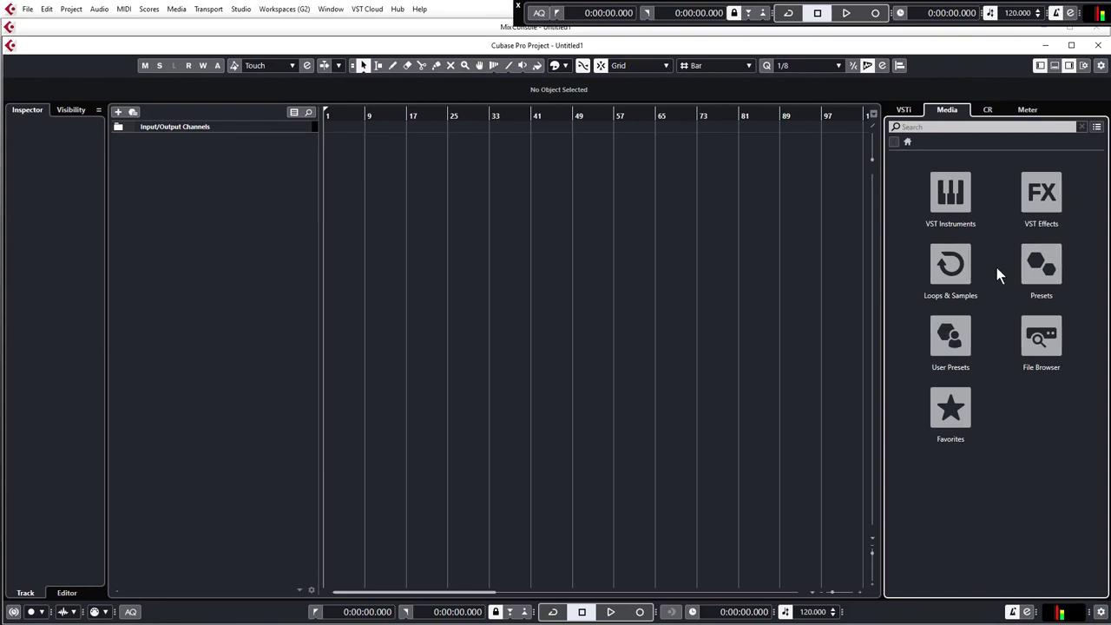
pyautogui.click(956, 262)
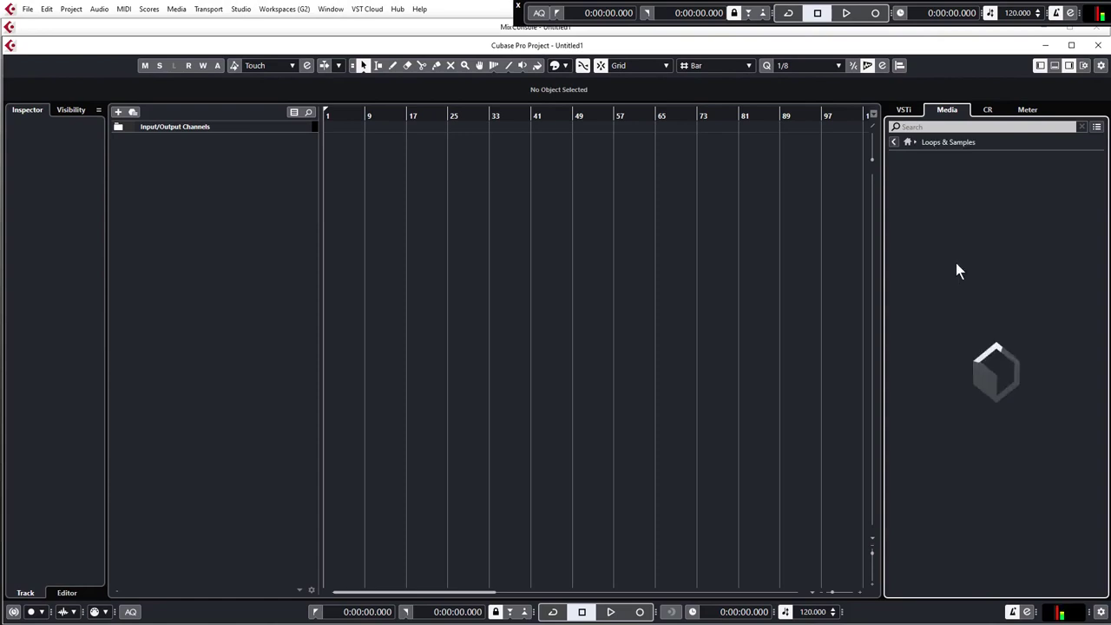
pyautogui.scroll(-5, 992, 269)
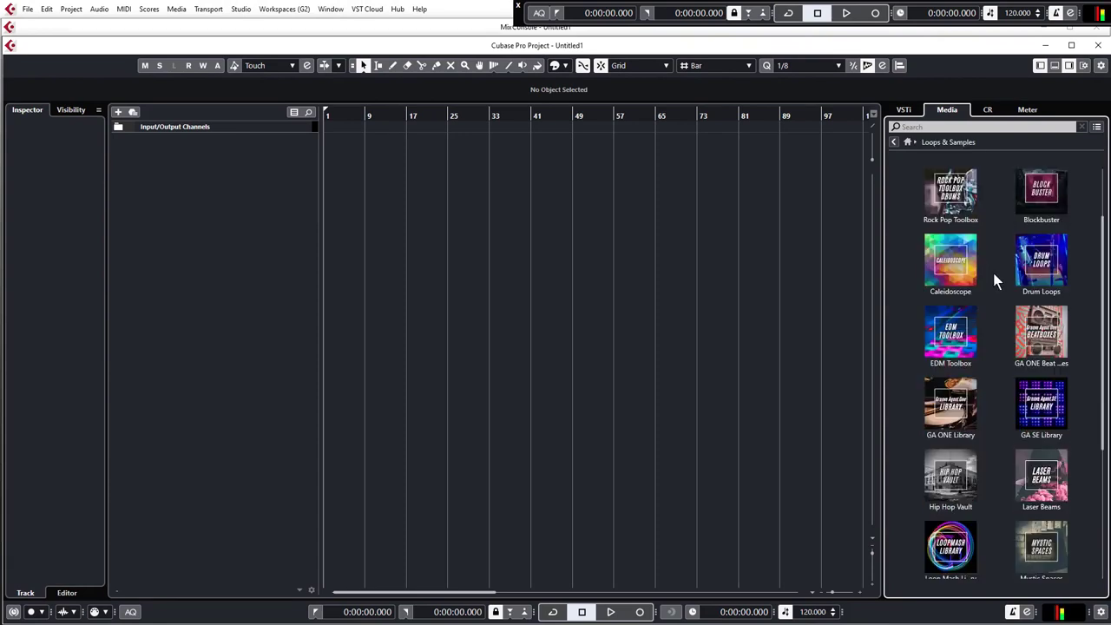
pyautogui.scroll(4, 996, 282)
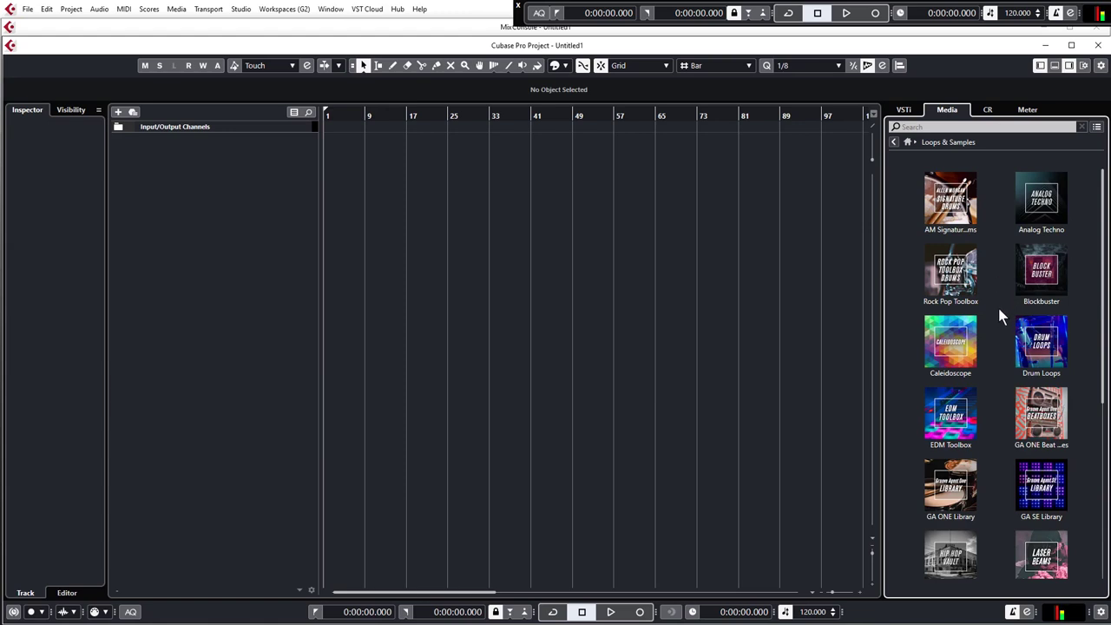
pyautogui.click(1046, 492)
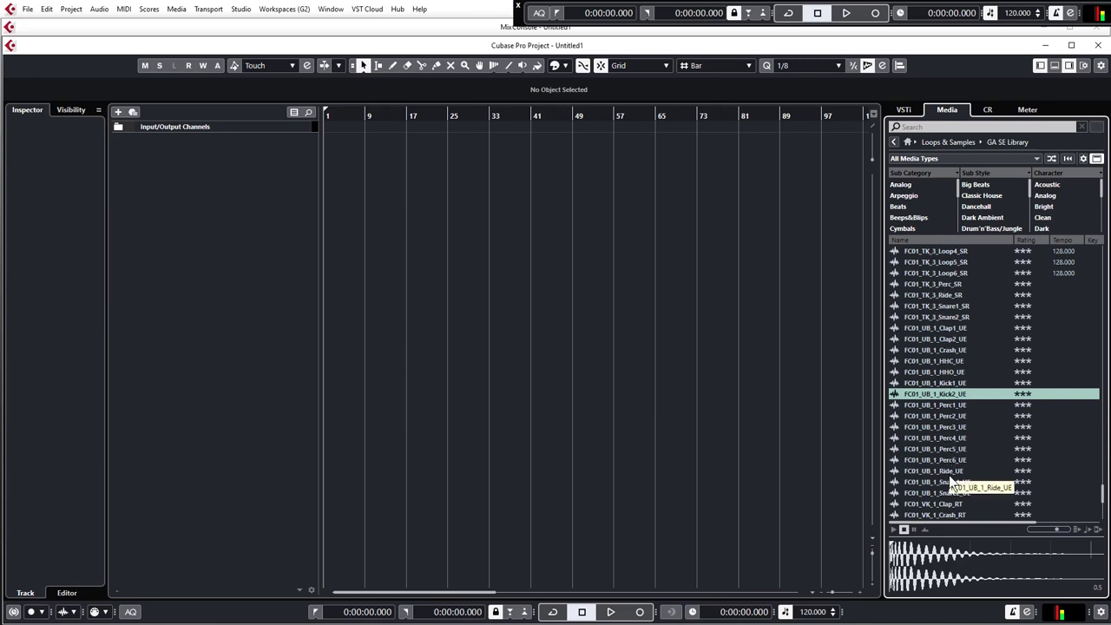
# - Select several drum samples, ending with FC01_UB_1_Perc4_UE, and turn on Auto Play New Results Selection for previewing
pyautogui.click(928, 280)
pyautogui.click(933, 328)
pyautogui.click(938, 402)
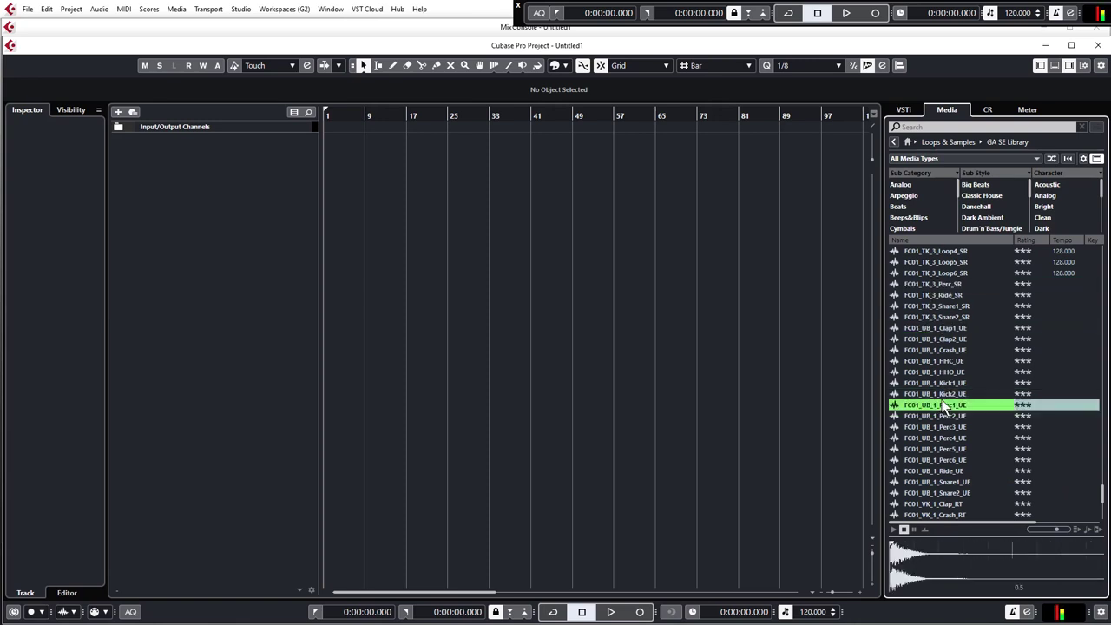
pyautogui.click(935, 438)
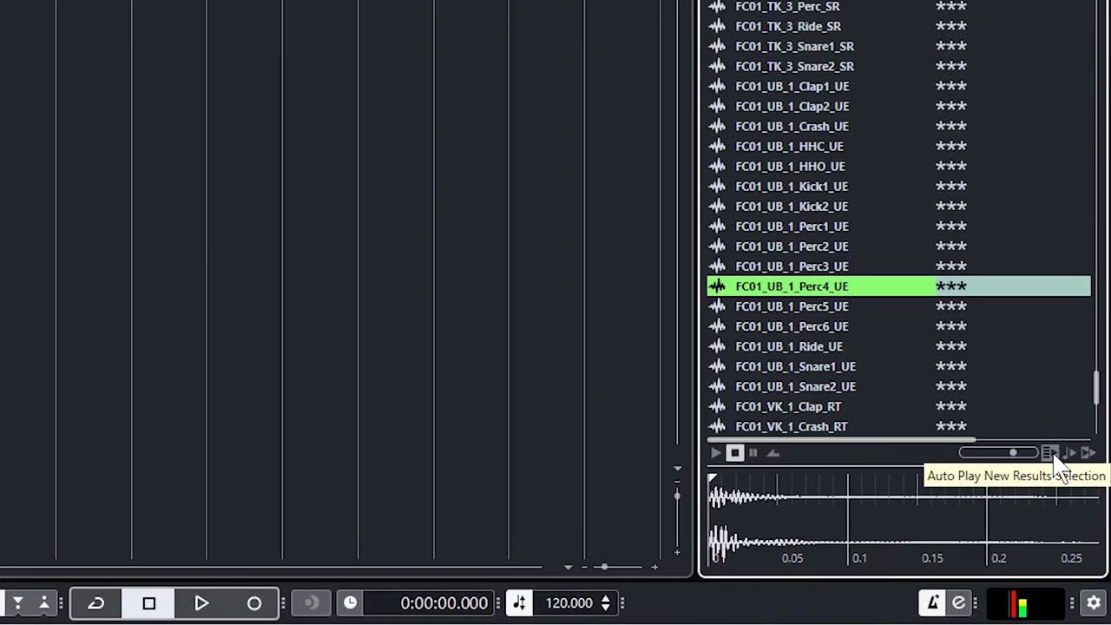
pyautogui.click(1051, 452)
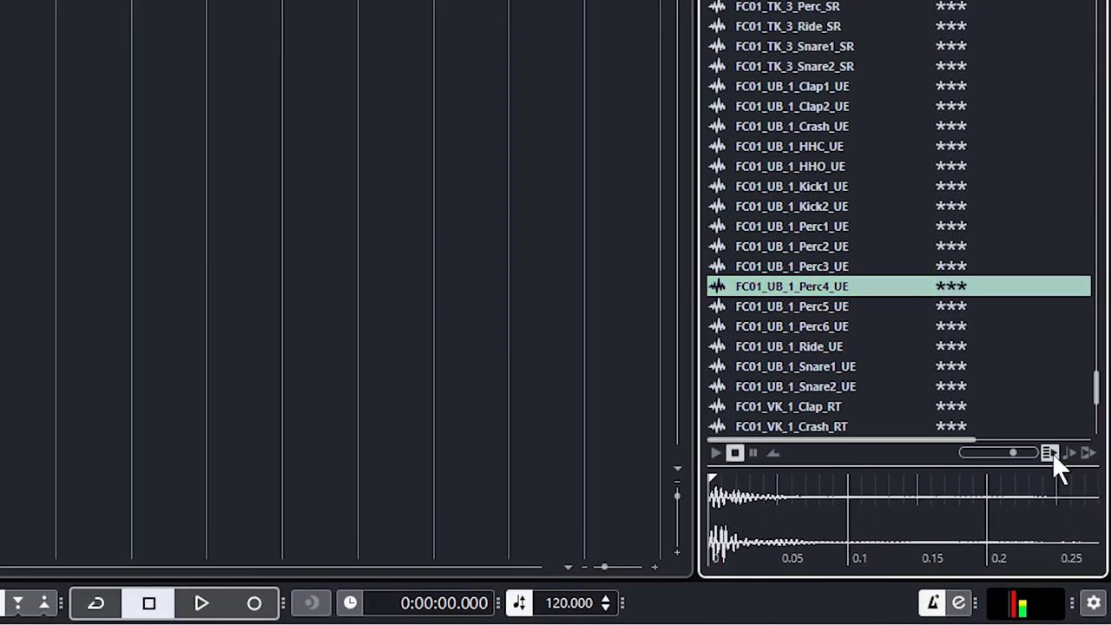
# - Audition FC01_UB_1_Perc6_UE, FC01_UB_1_Perc4_UE and FC01_UB_1_Kick1_UE, and lower the preview volume
pyautogui.click(821, 326)
pyautogui.click(807, 288)
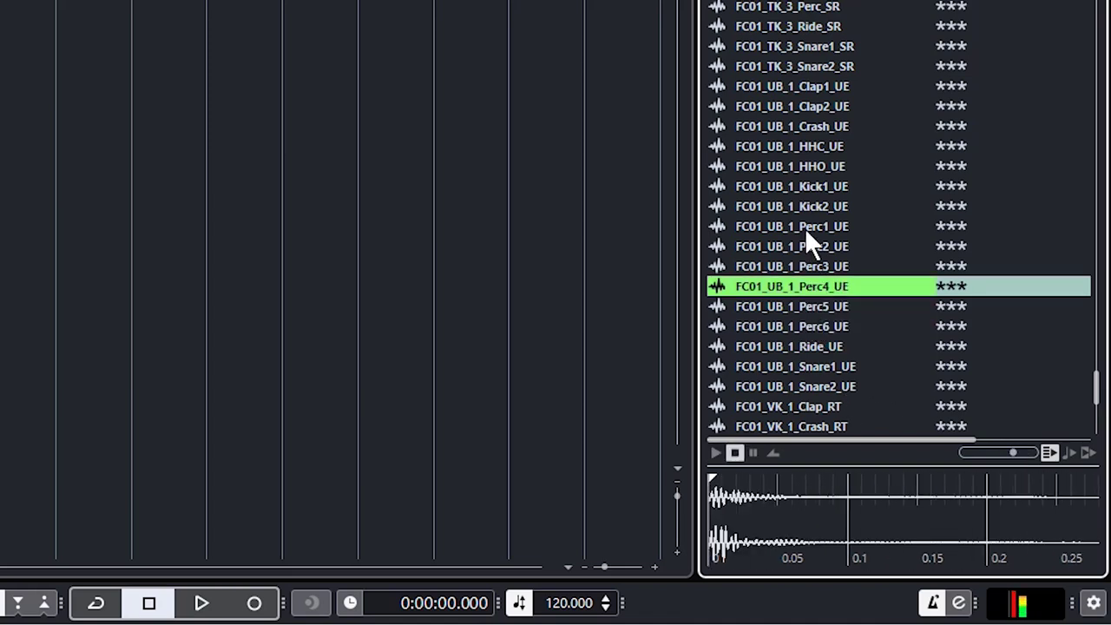
pyautogui.click(807, 186)
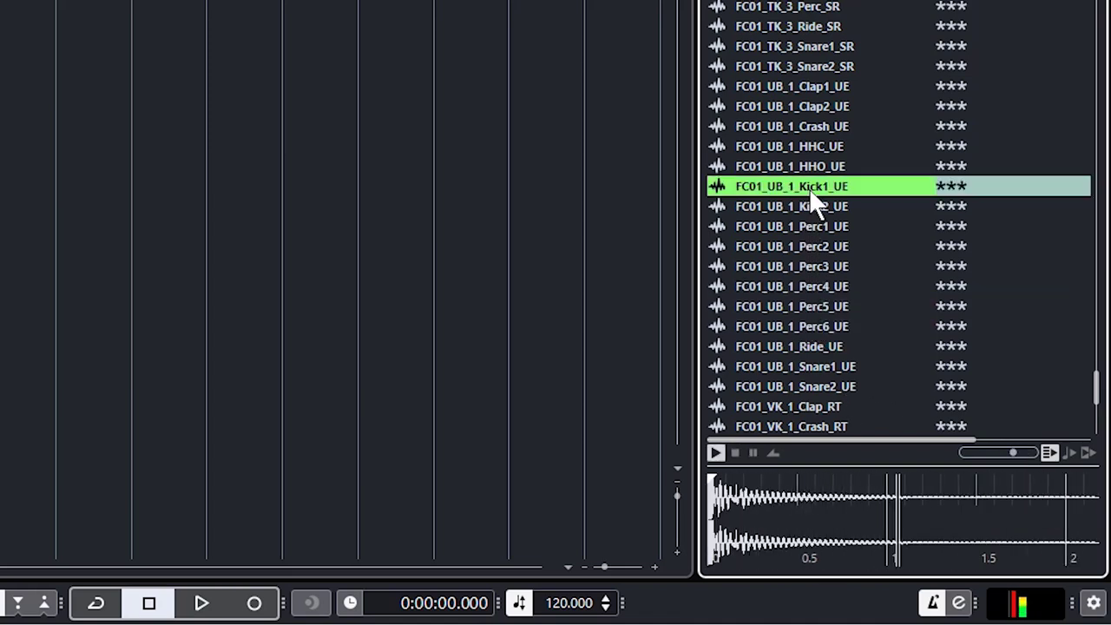
pyautogui.click(1012, 450)
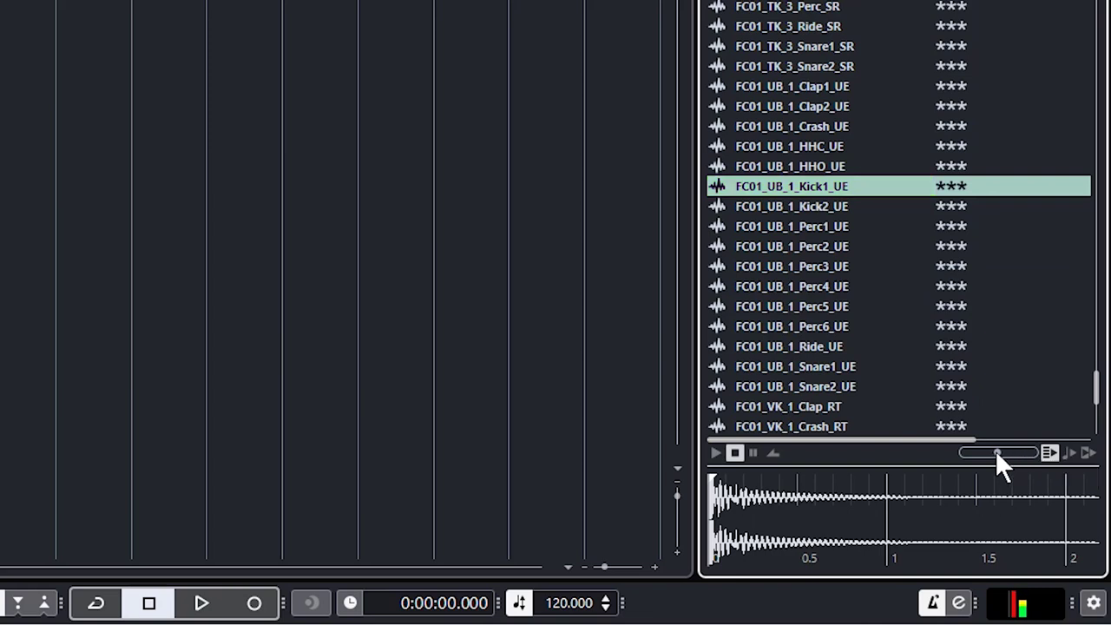
# - Audition more library samples, including FC01_TK_3_Snare1_SR and one from further up the list
pyautogui.click(809, 269)
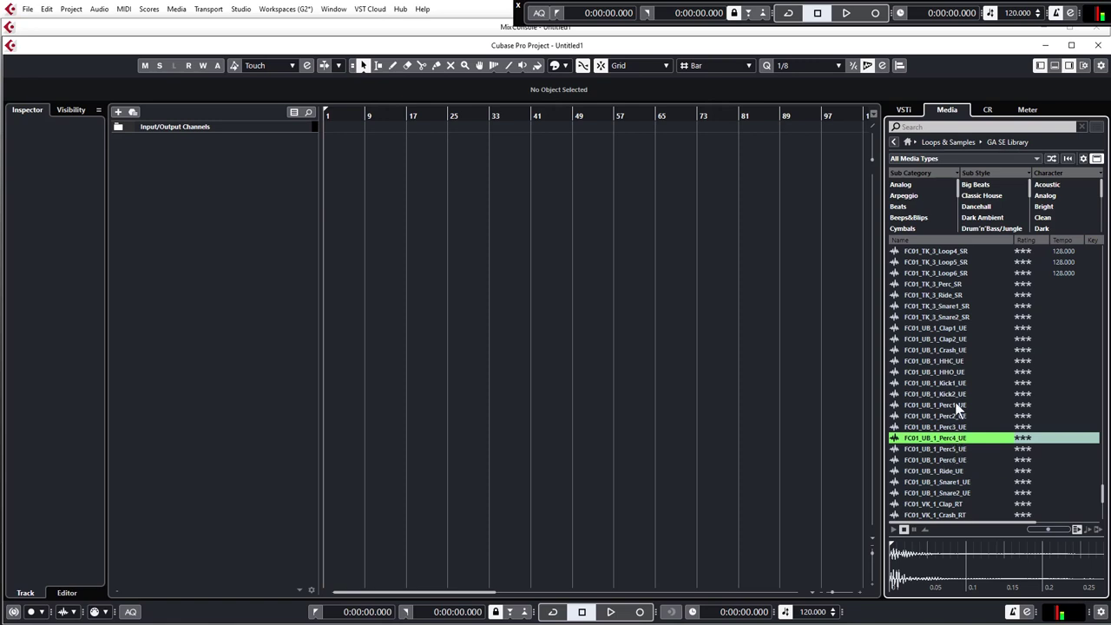
pyautogui.click(939, 308)
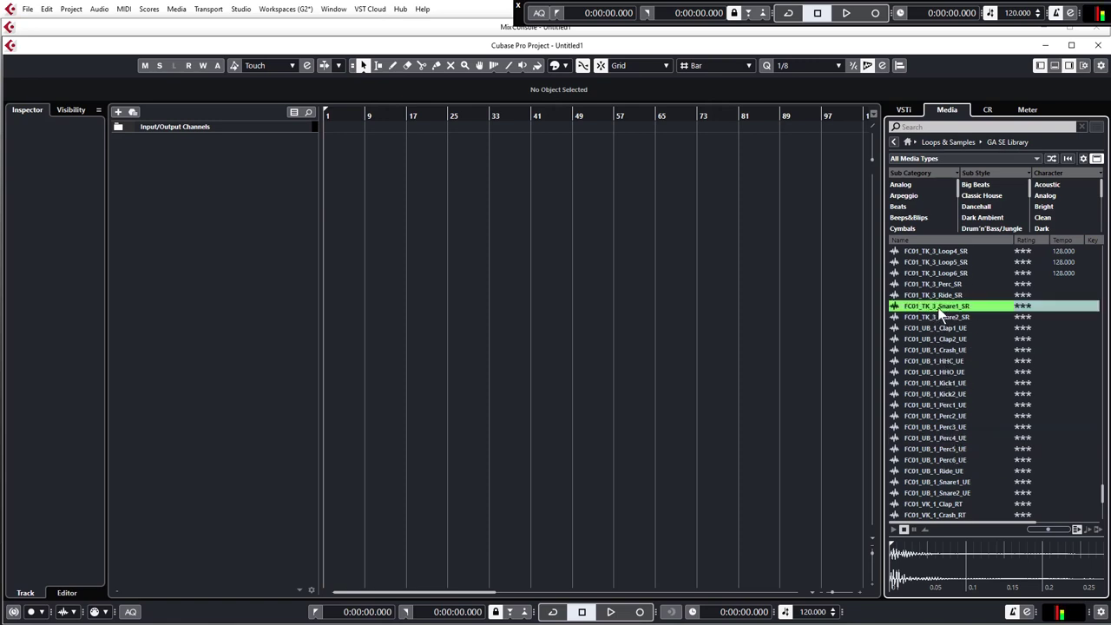
pyautogui.click(948, 395)
pyautogui.moveTo(1104, 499); pyautogui.dragTo(1096, 340)
pyautogui.click(984, 427)
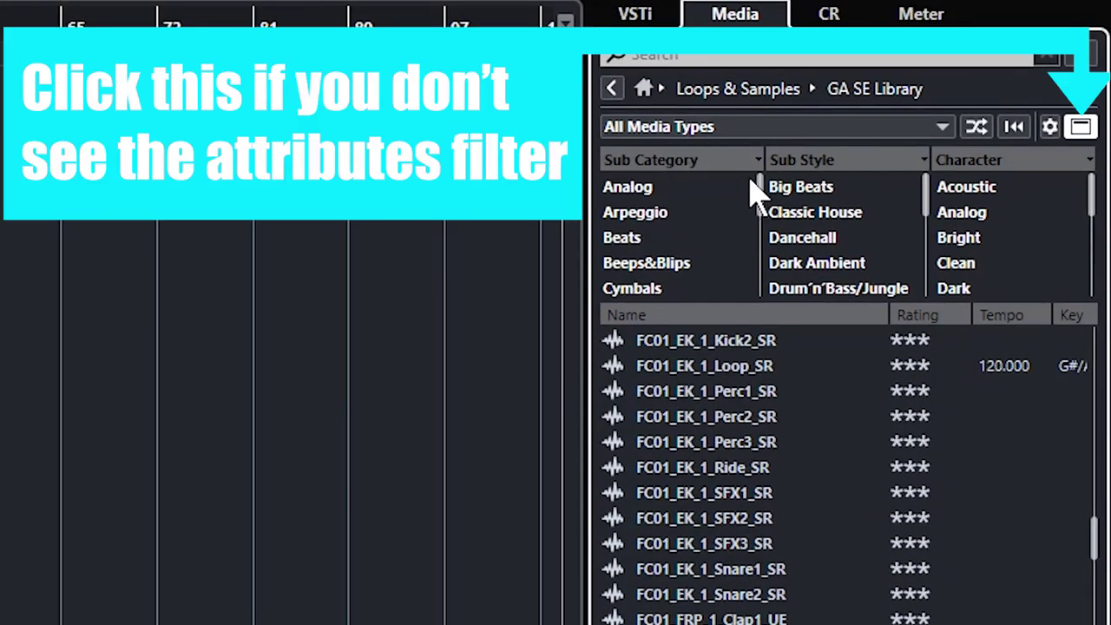
# - Filter the library by the Kick Drum sub category and reset the filter
pyautogui.moveTo(760, 189); pyautogui.dragTo(769, 256)
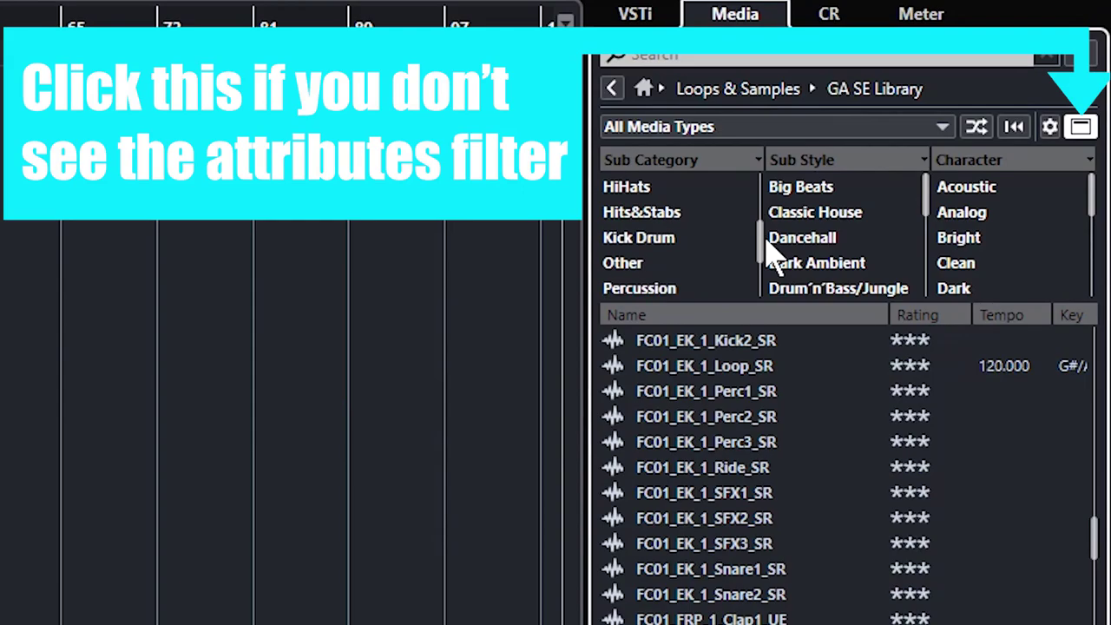
pyautogui.click(674, 236)
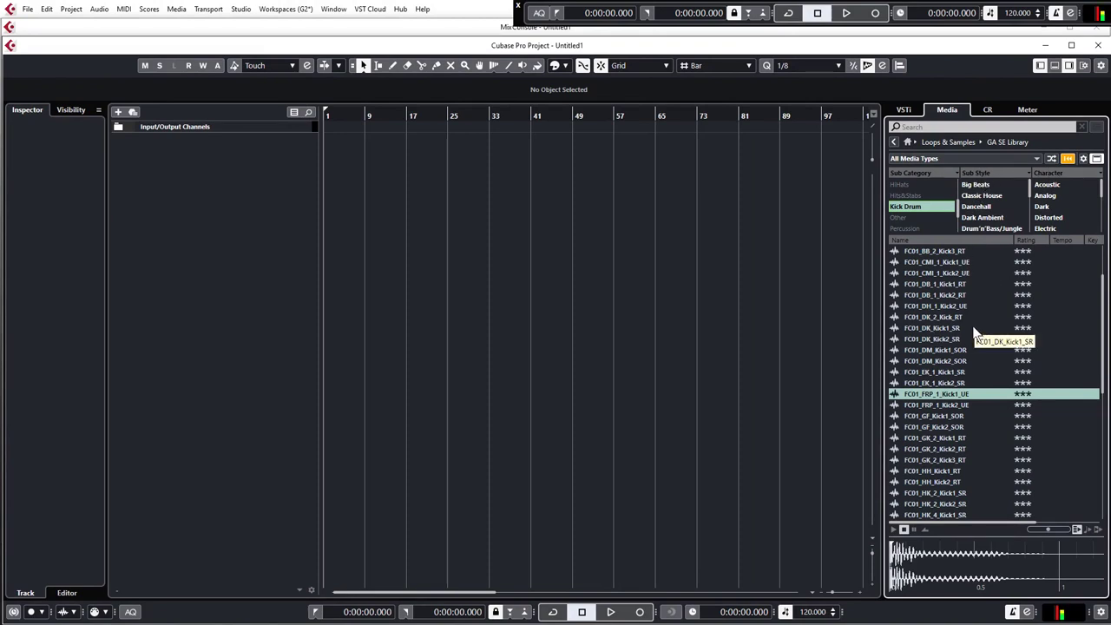
pyautogui.click(1069, 158)
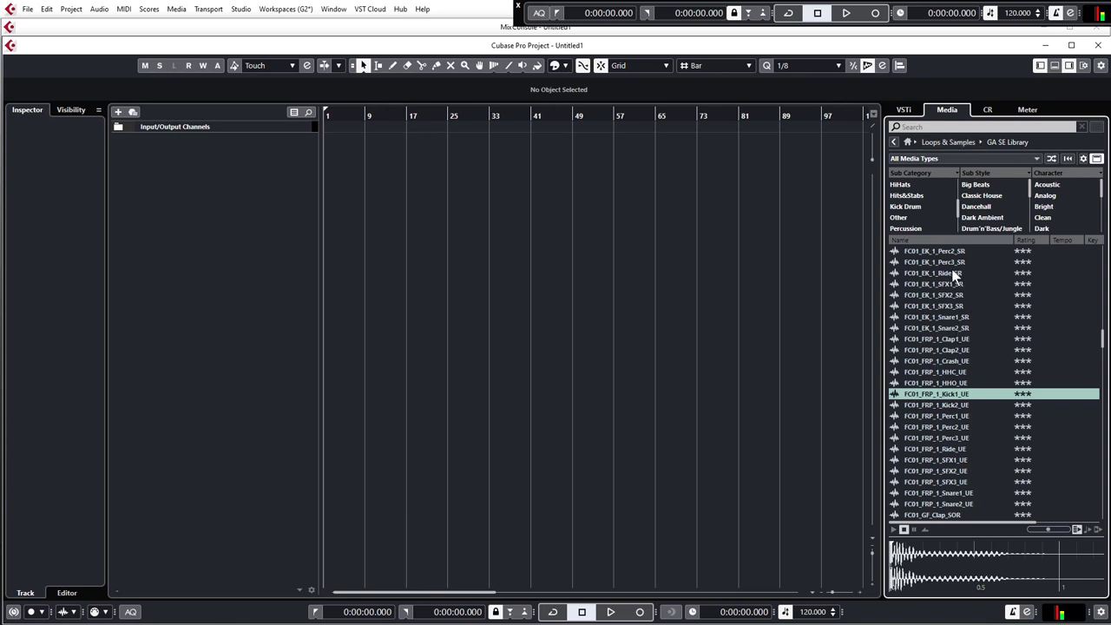
# - Audition FC01_EK_1_Ride_SR, search the library for "kick", and audition FC01_UB_1_Kick2_UE from the matches
pyautogui.click(954, 274)
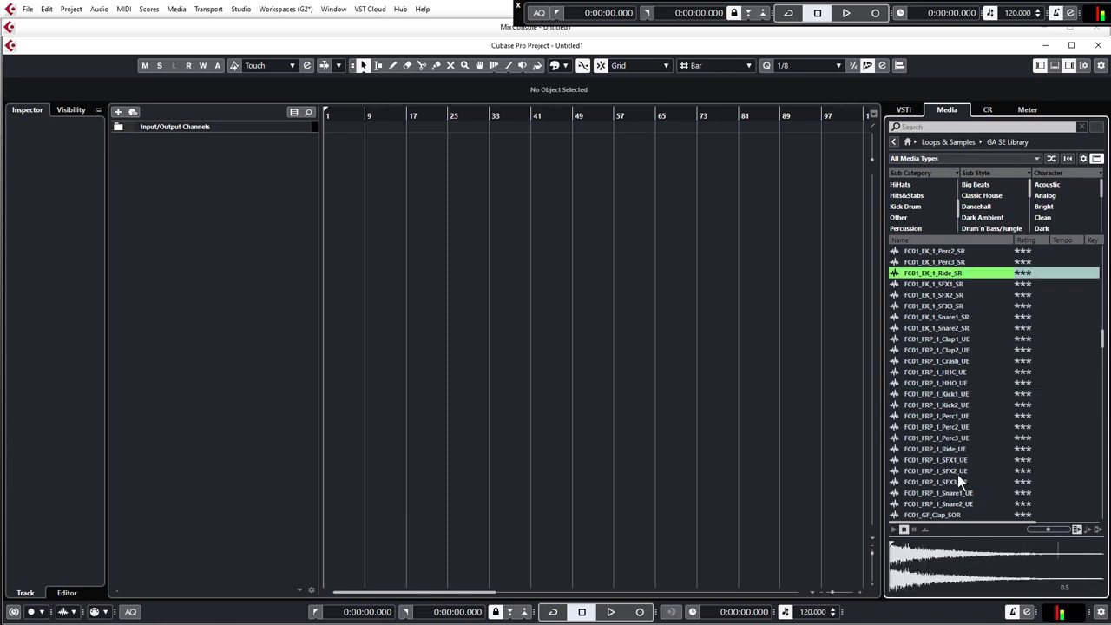
pyautogui.click(907, 126)
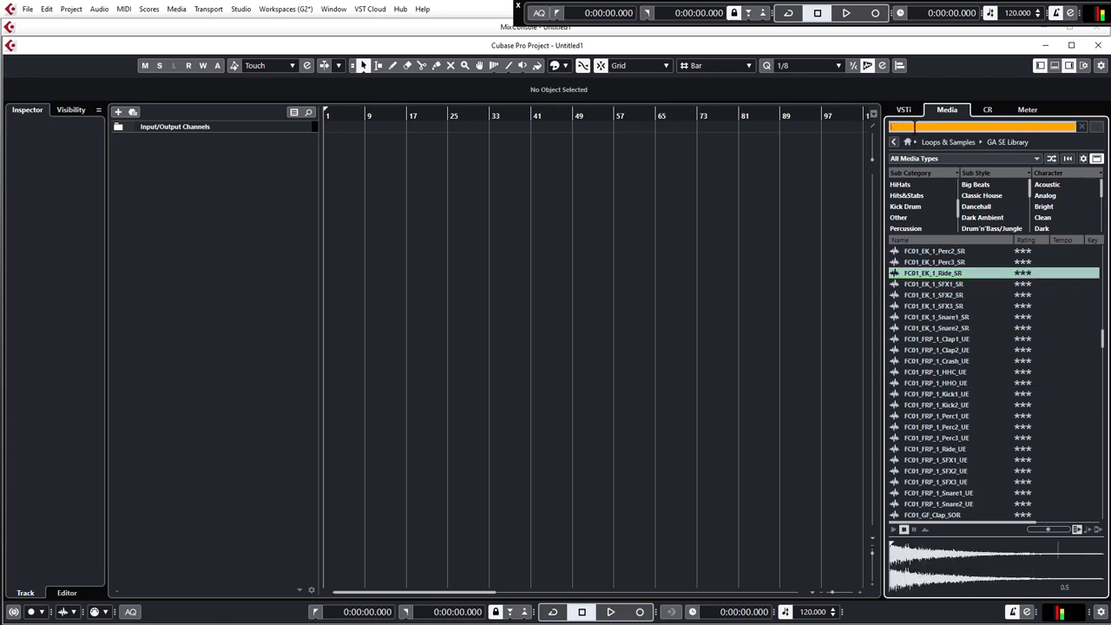
pyautogui.write('kick')
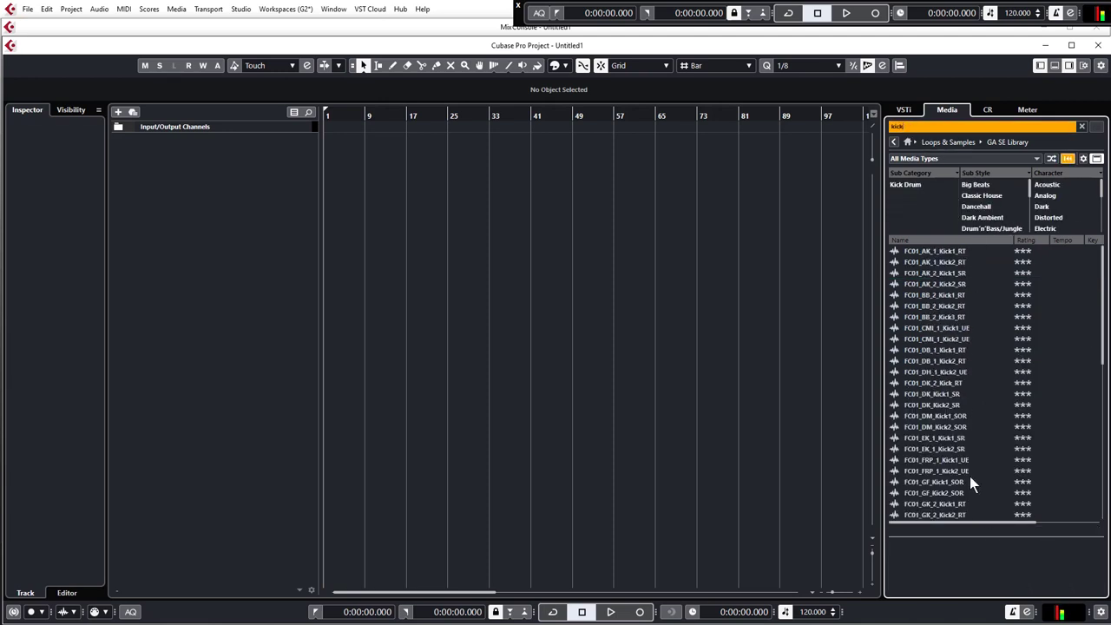
pyautogui.scroll(-10, 971, 412)
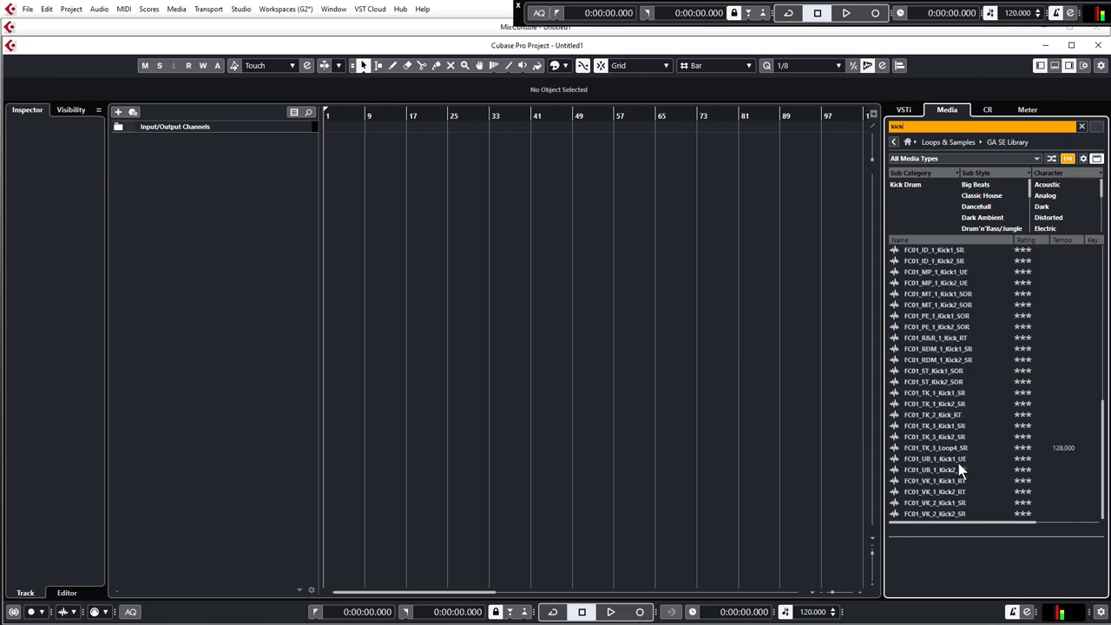
pyautogui.click(943, 469)
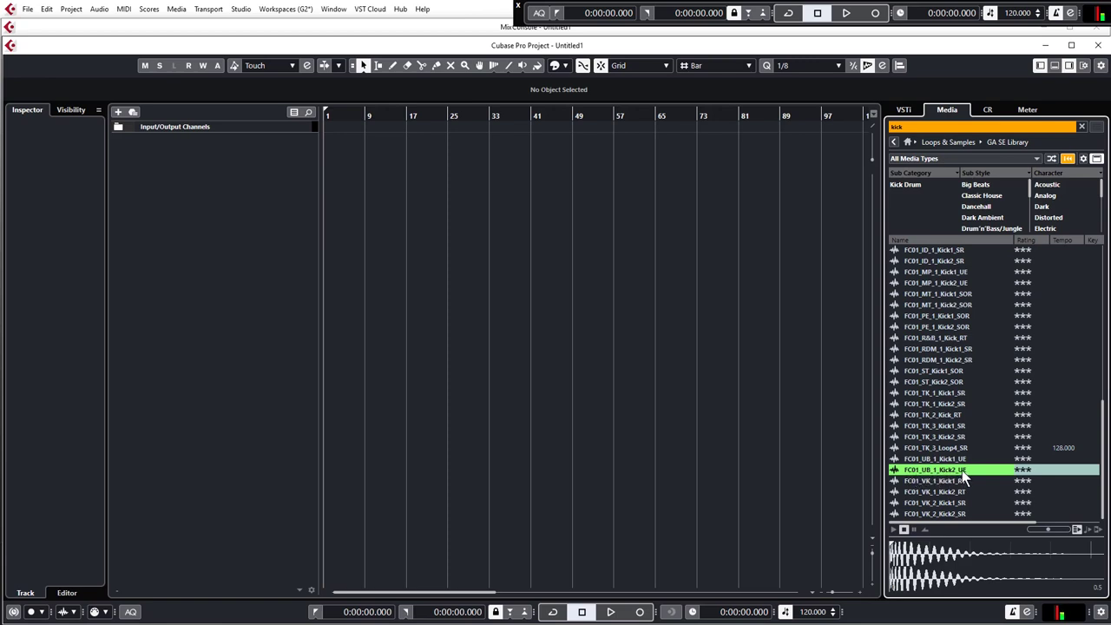
pyautogui.click(894, 529)
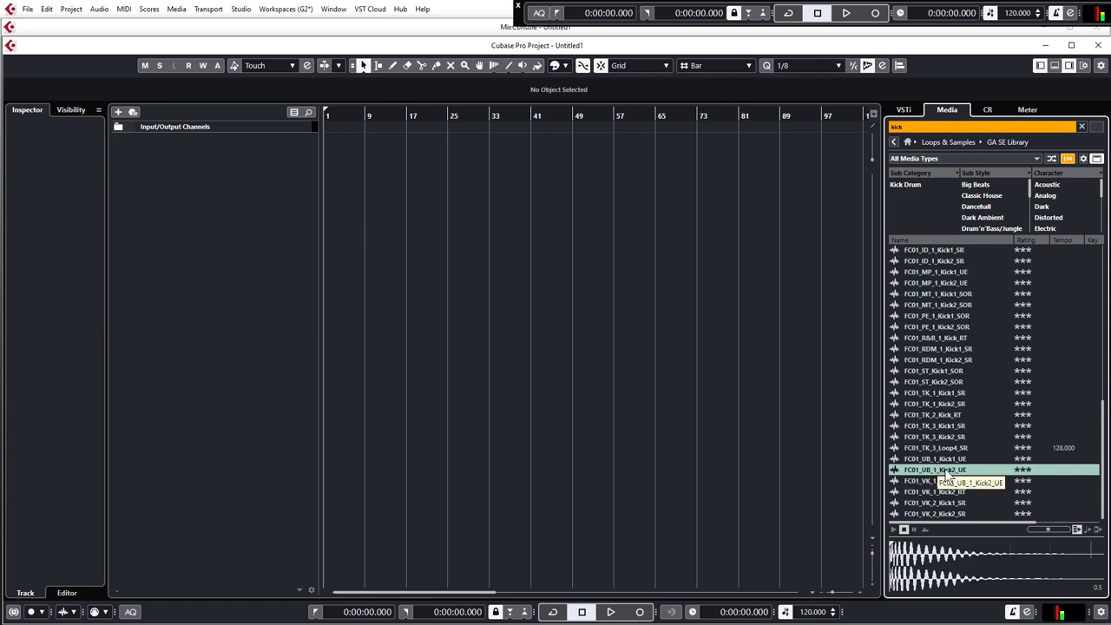
# - Try placing FC01_UB_1_Kick2_UE in the project as an audio event at bar 16, and undo it
pyautogui.click(950, 471)
pyautogui.moveTo(952, 475)
pyautogui.mouseDown()
pyautogui.moveTo(856, 441)
pyautogui.moveTo(479, 223)
pyautogui.moveTo(407, 176)
pyautogui.moveTo(403, 156)
pyautogui.mouseUp()
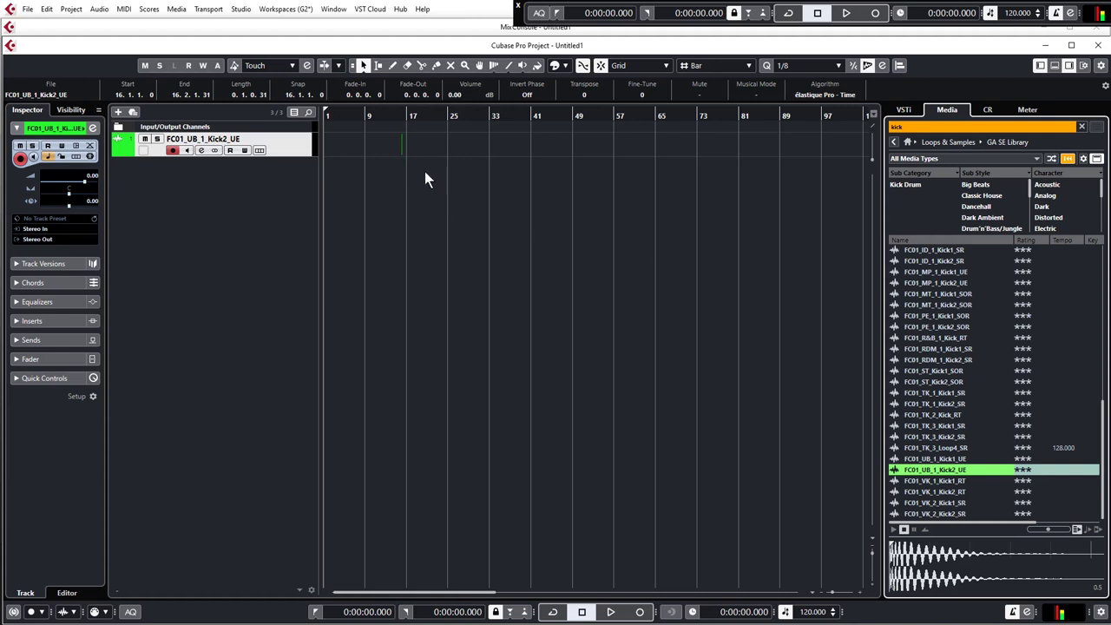
pyautogui.click(436, 191)
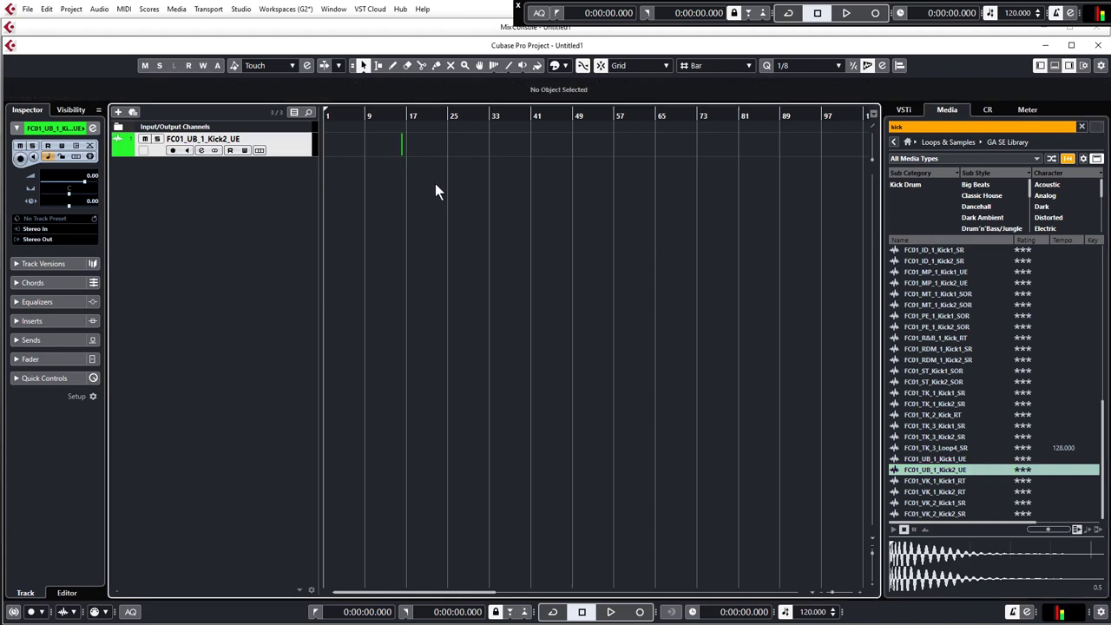
pyautogui.hotkey('ctrl', 'z')
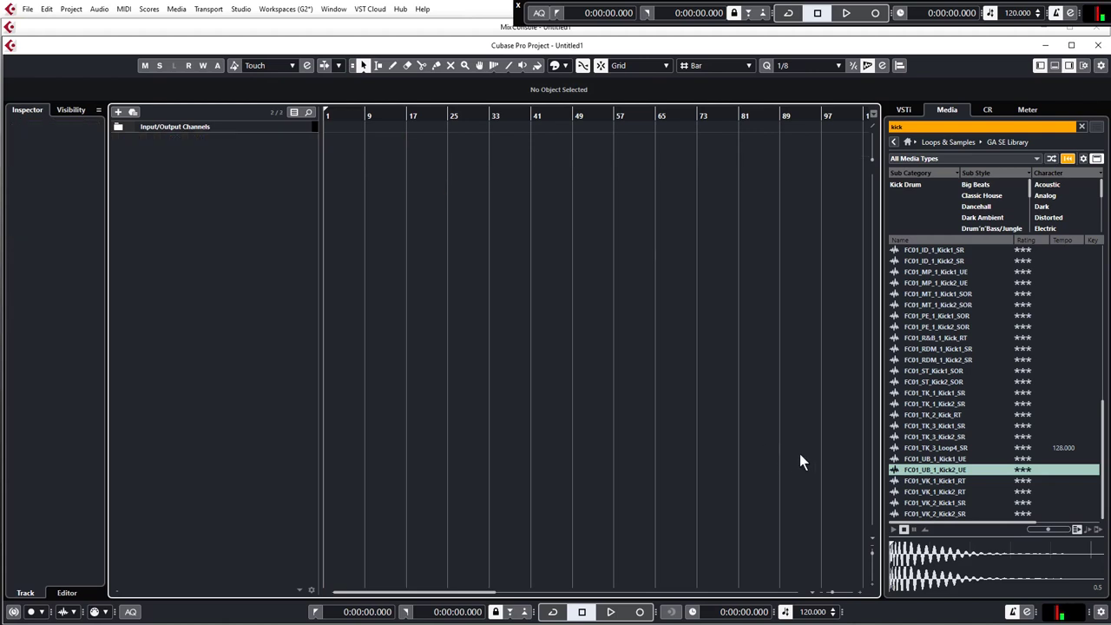
# - Create a sampler track from FC01_UB_1_Kick2_UE and play the sample at its root key C3
pyautogui.rightClick(935, 471)
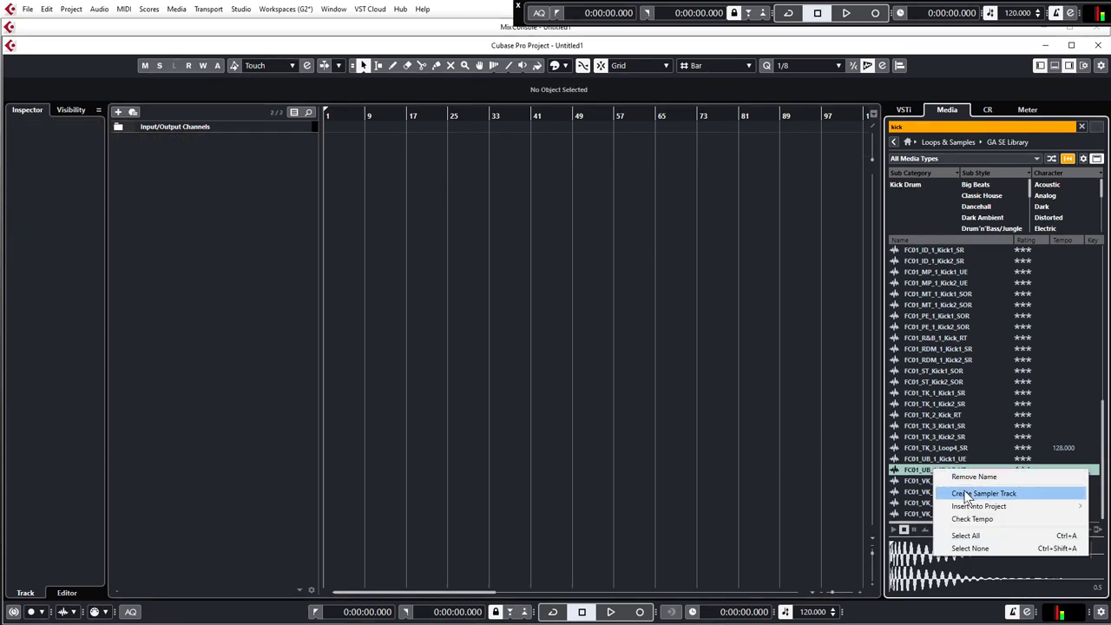
pyautogui.click(966, 495)
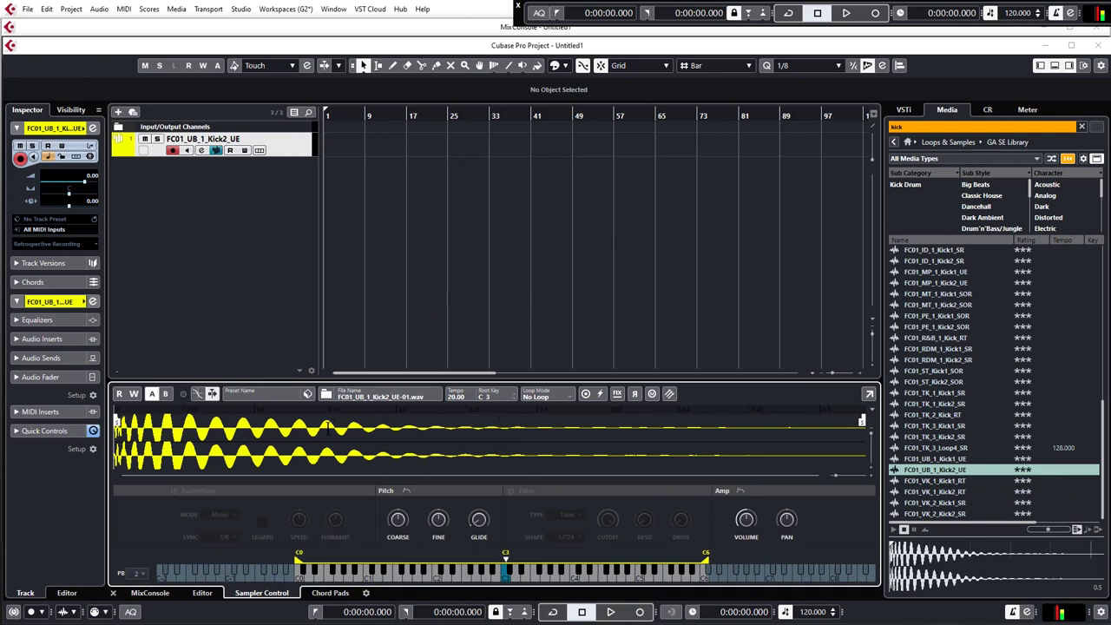
pyautogui.moveTo(437, 518)
pyautogui.click(508, 584)
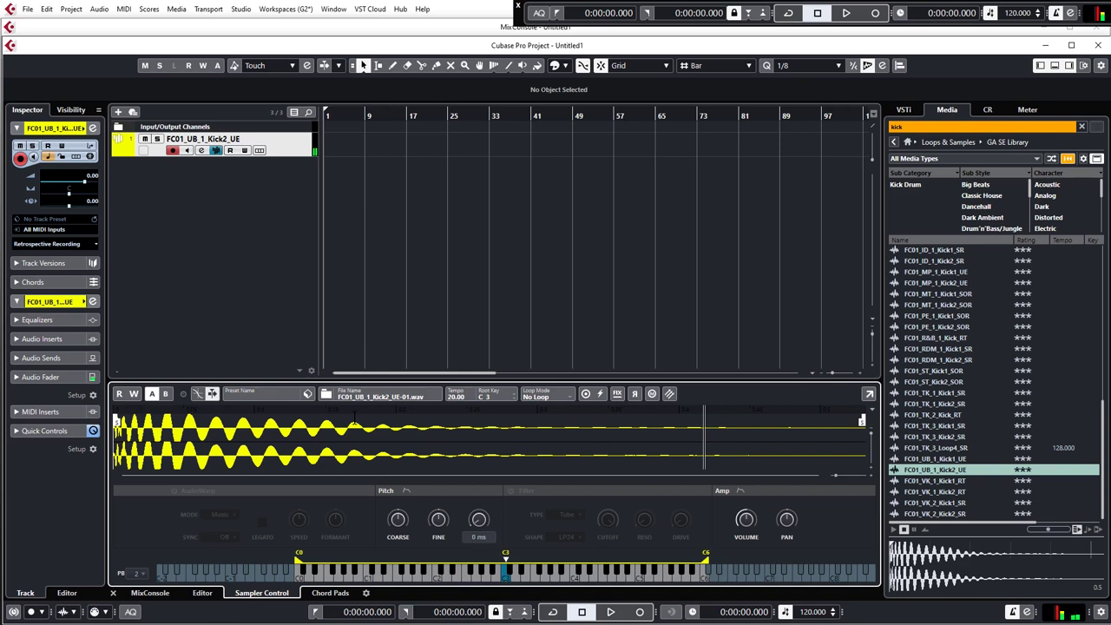
pyautogui.click(508, 583)
pyautogui.click(508, 583)
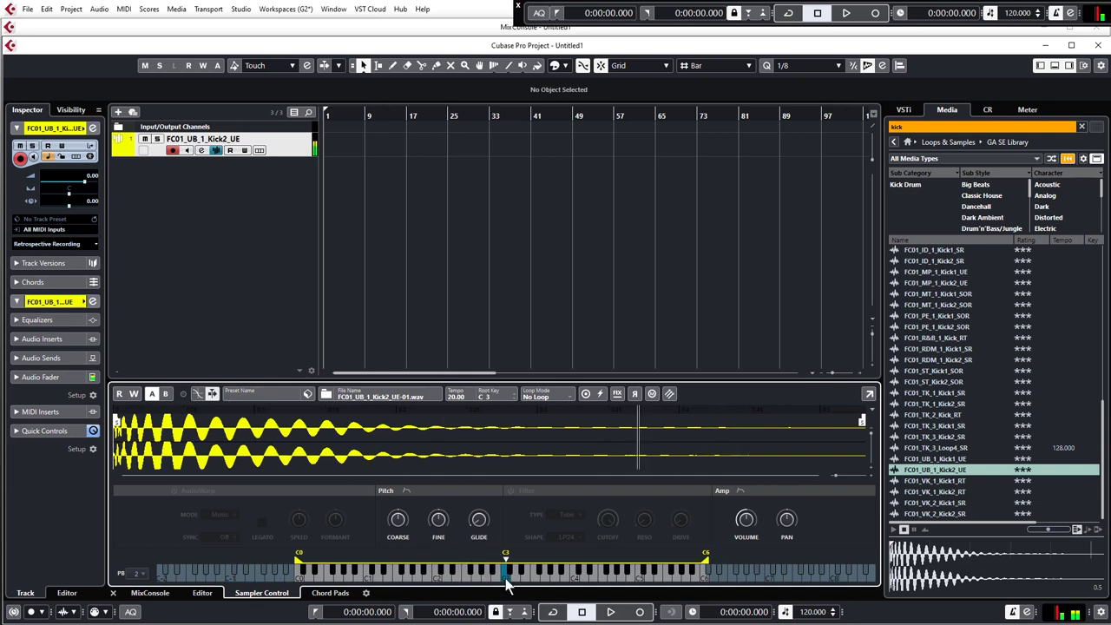
# - Compare the library preview of the kick with the sampler played on higher keys, lower keys and C3
pyautogui.click(922, 469)
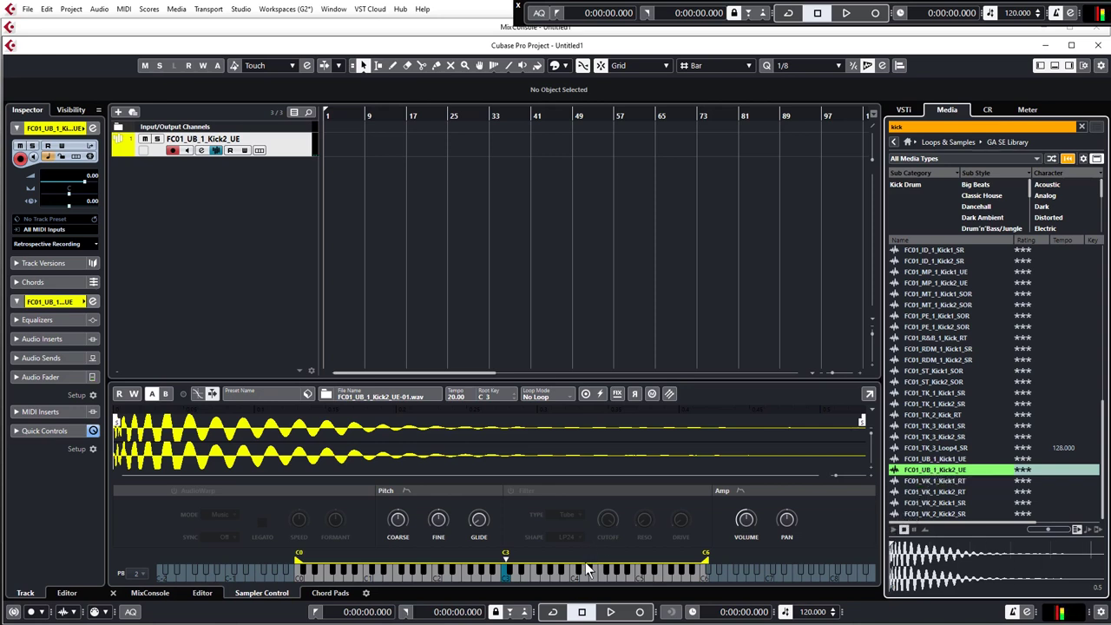
pyautogui.click(613, 575)
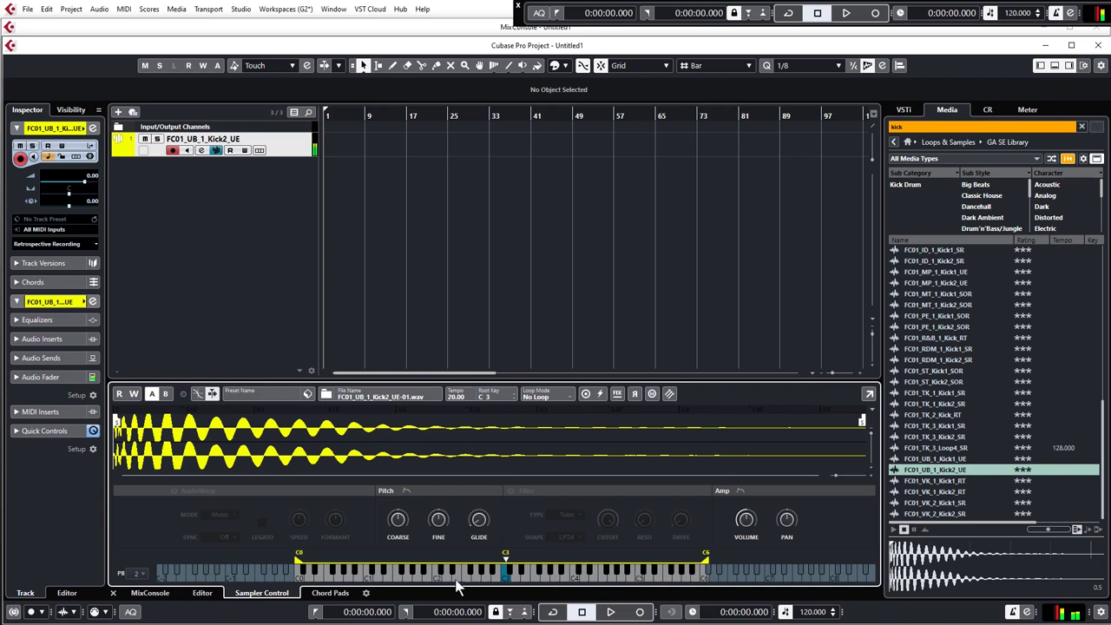
pyautogui.click(416, 577)
pyautogui.click(417, 578)
pyautogui.click(507, 576)
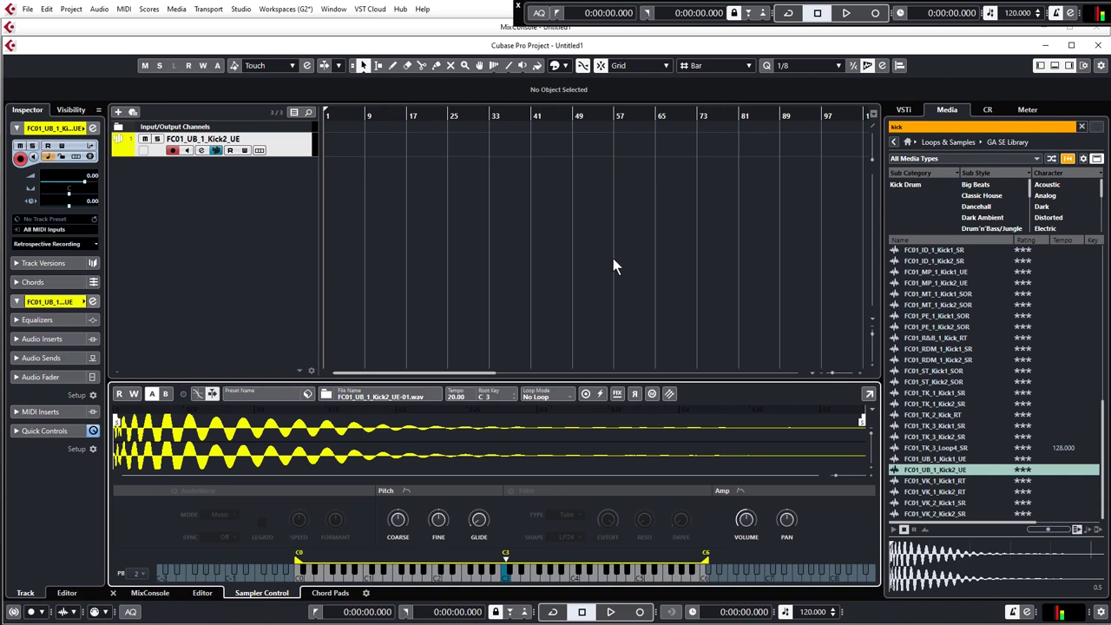
# - Hide the zones holding the Inspector, Sampler Control and Media browser, and show all three again
pyautogui.click(565, 160)
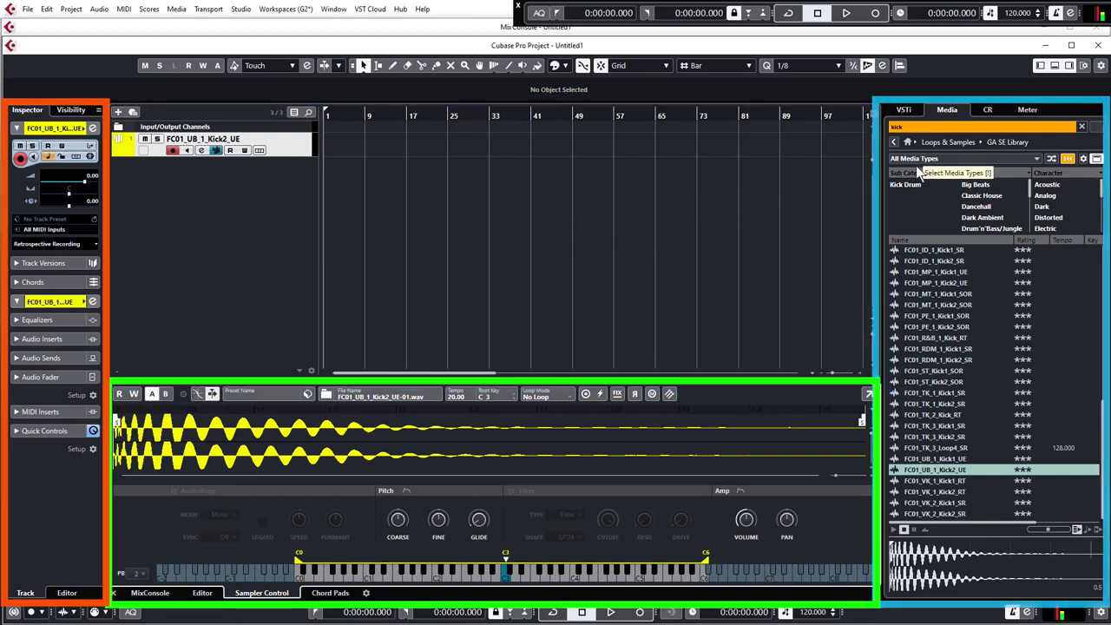
pyautogui.click(1041, 67)
pyautogui.click(1055, 67)
pyautogui.click(1069, 67)
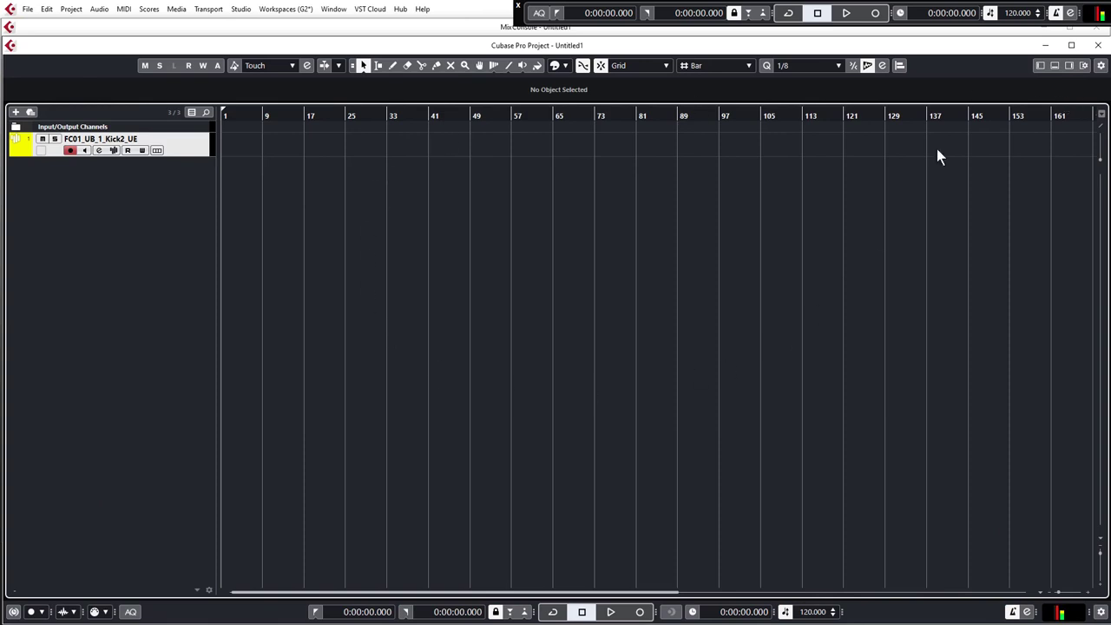
pyautogui.click(1041, 65)
pyautogui.click(1055, 66)
pyautogui.click(1067, 66)
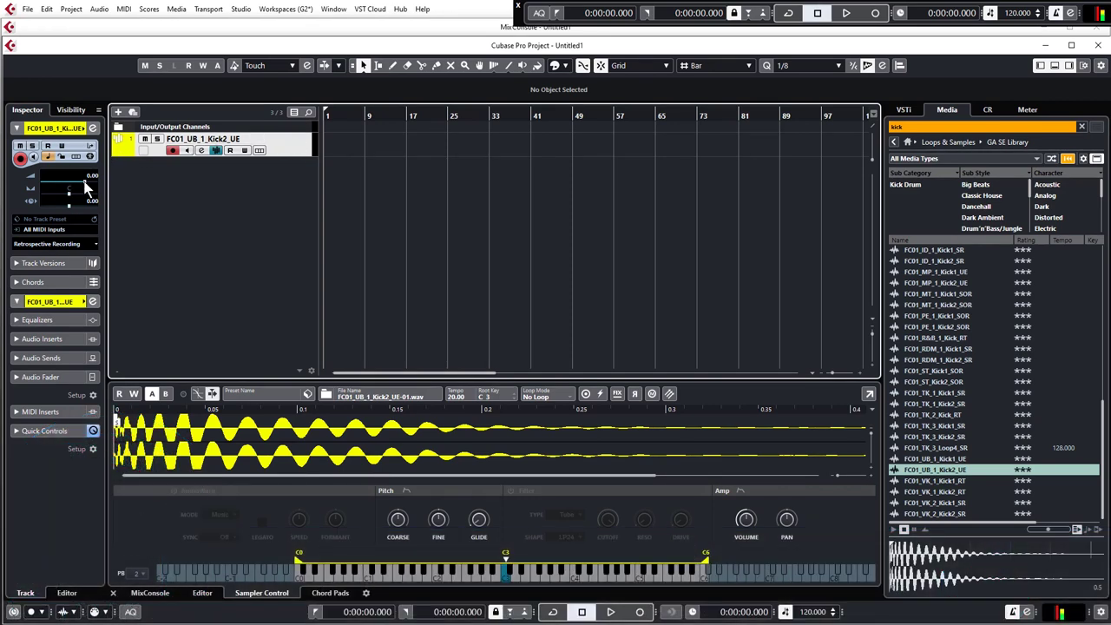
# - Lower the kick sampler track's volume to -9.06 dB
pyautogui.moveTo(88, 187); pyautogui.dragTo(69, 188)
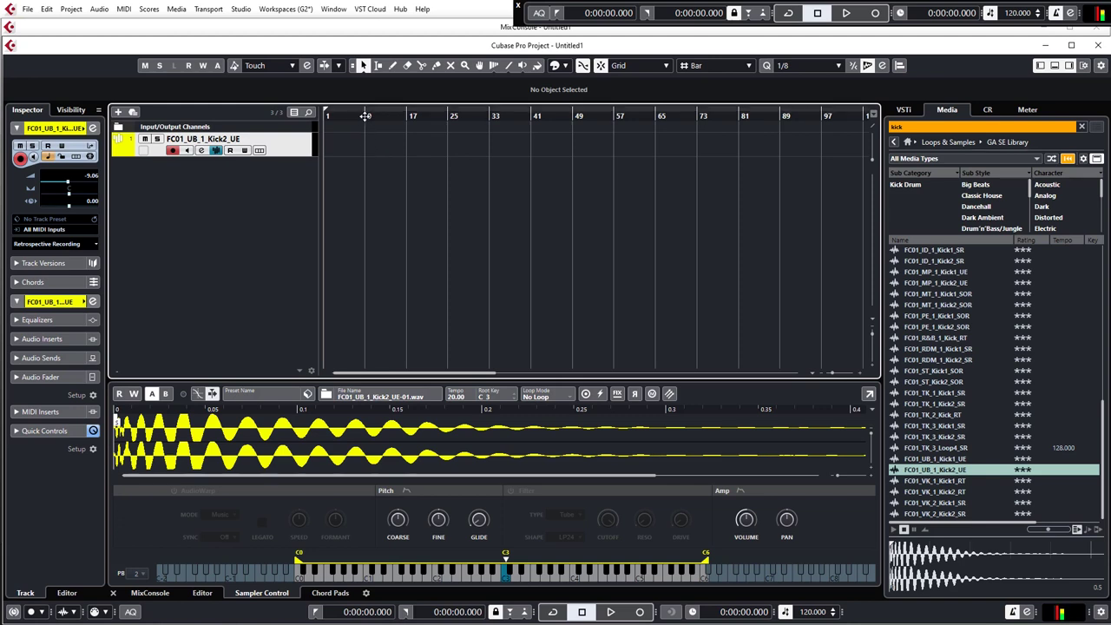
# - Place the project cursor at bar 9 and zoom the timeline in around it to show individual bars
pyautogui.click(366, 116)
pyautogui.moveTo(365, 116); pyautogui.dragTo(362, 149)
pyautogui.press('h')
pyautogui.press('h')
pyautogui.press('h')
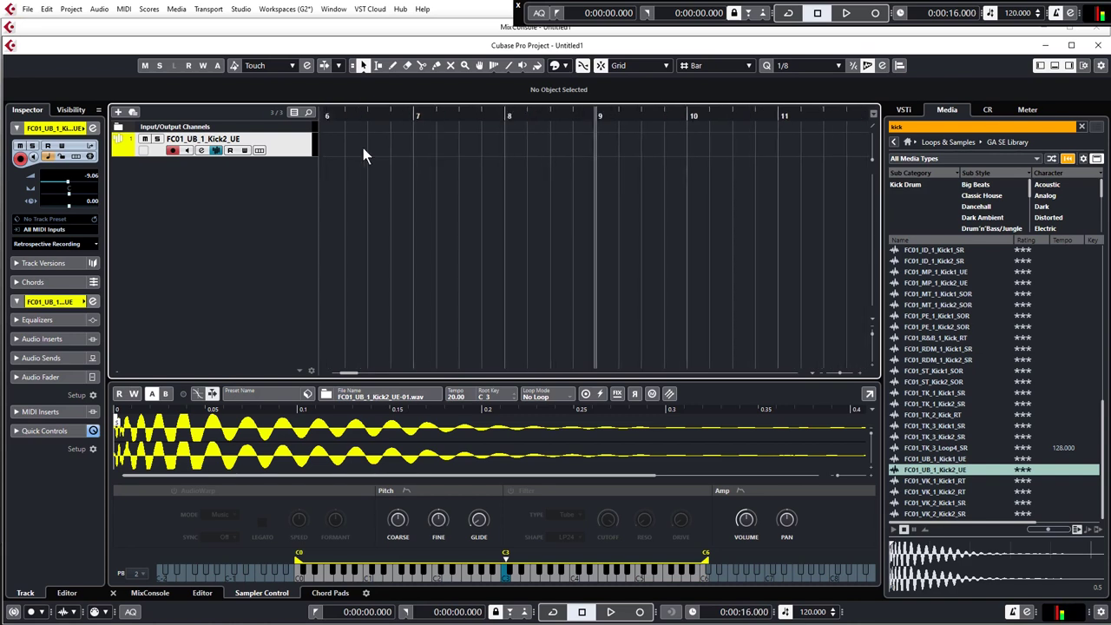
pyautogui.press('g')
pyautogui.press('h')
pyautogui.moveTo(840, 373); pyautogui.dragTo(840, 373)
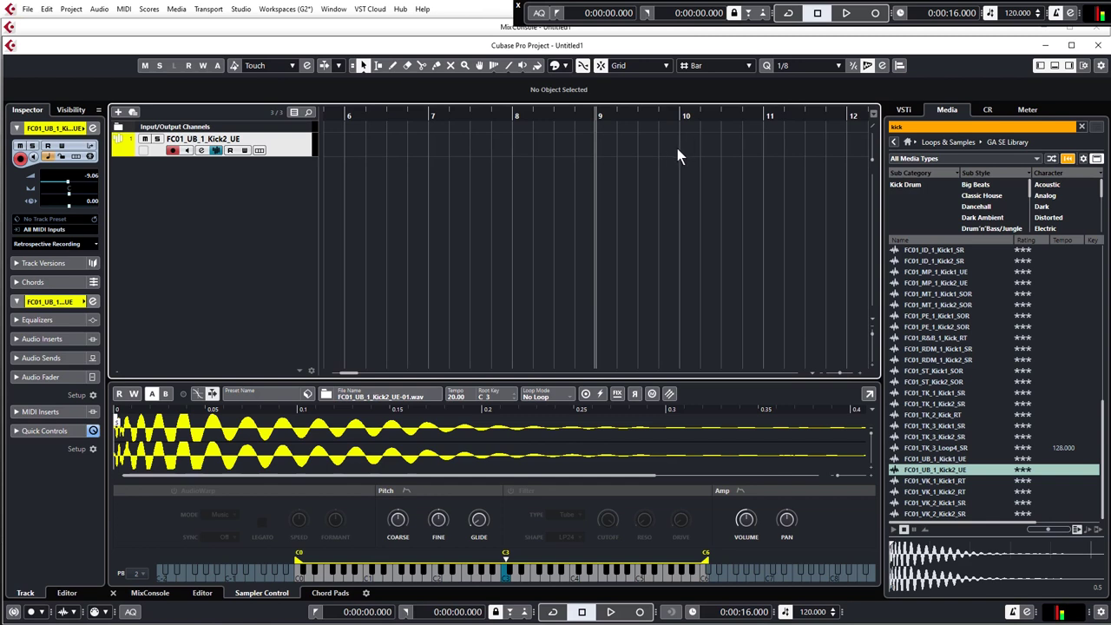
pyautogui.scroll(2, 677, 156)
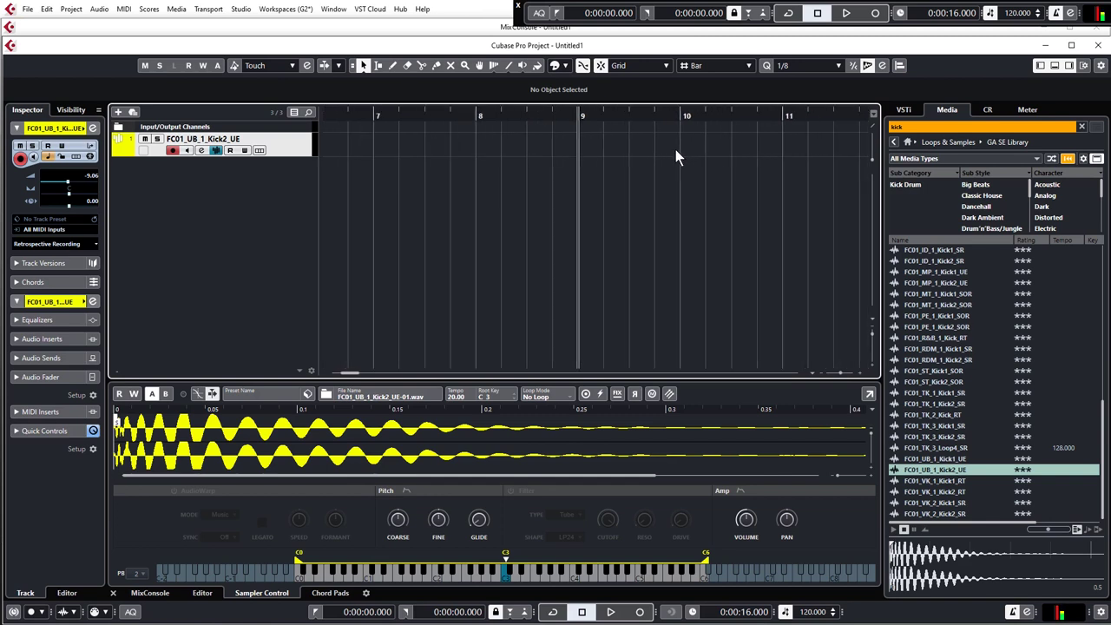
pyautogui.scroll(-4, 448, 165)
pyautogui.scroll(2, 525, 165)
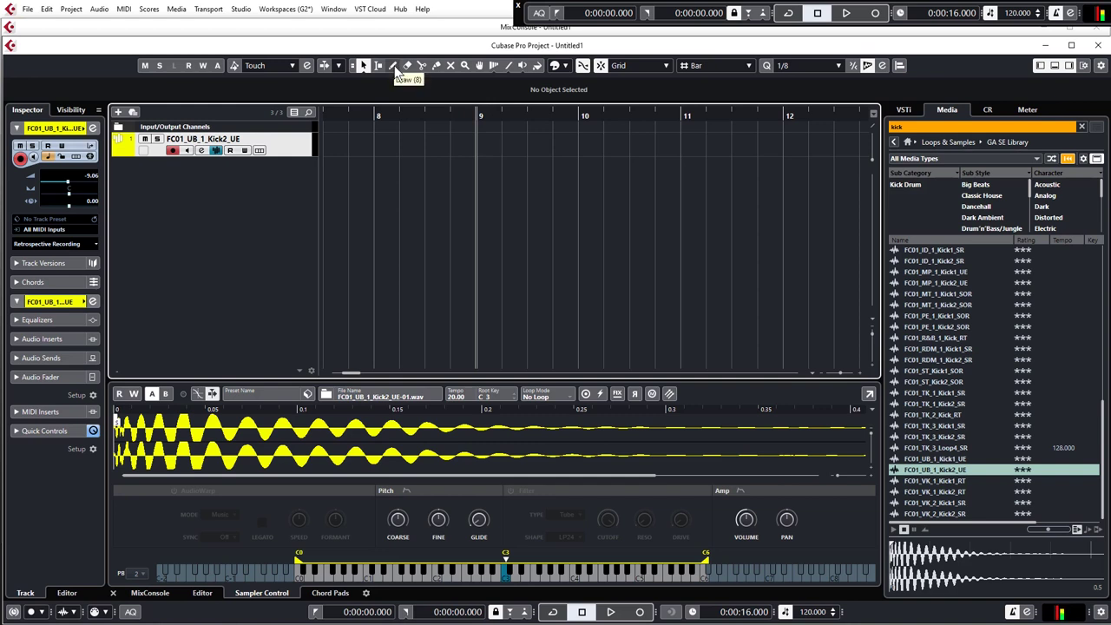
# - Draw a one-bar MIDI part on the kick sampler track from bar 9 to bar 10 with the Draw tool
pyautogui.rightClick(493, 144)
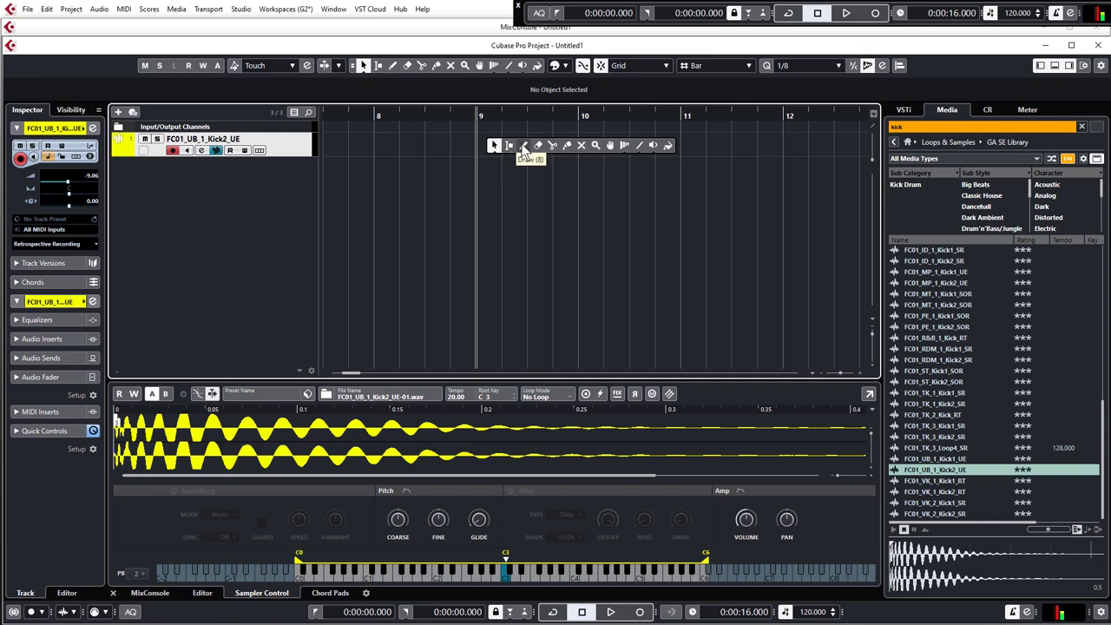
pyautogui.click(460, 148)
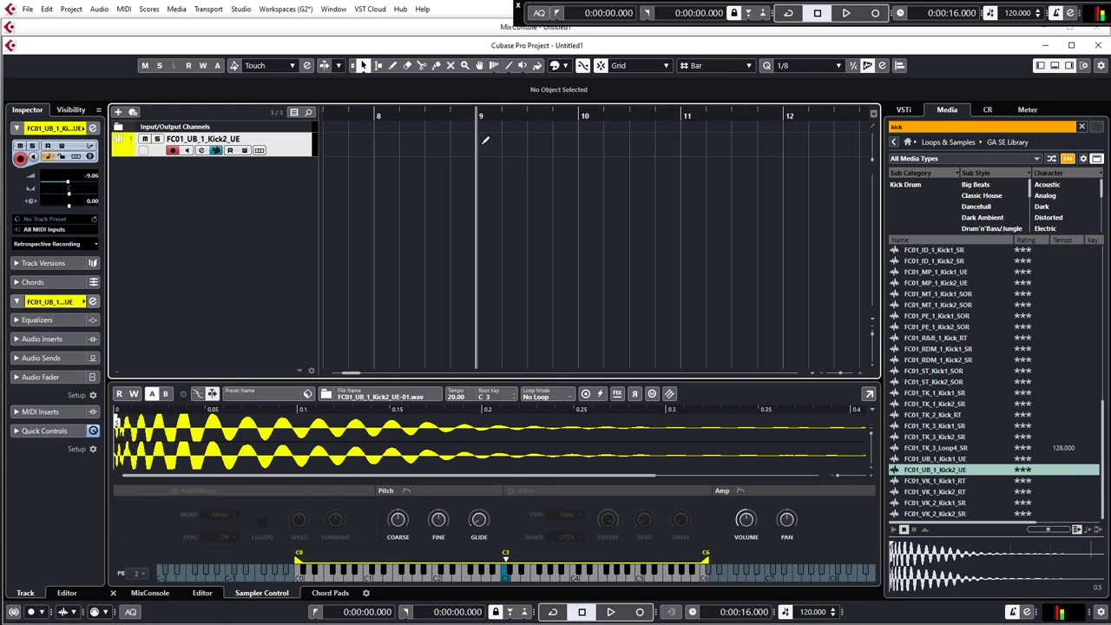
pyautogui.moveTo(485, 141); pyautogui.dragTo(553, 144)
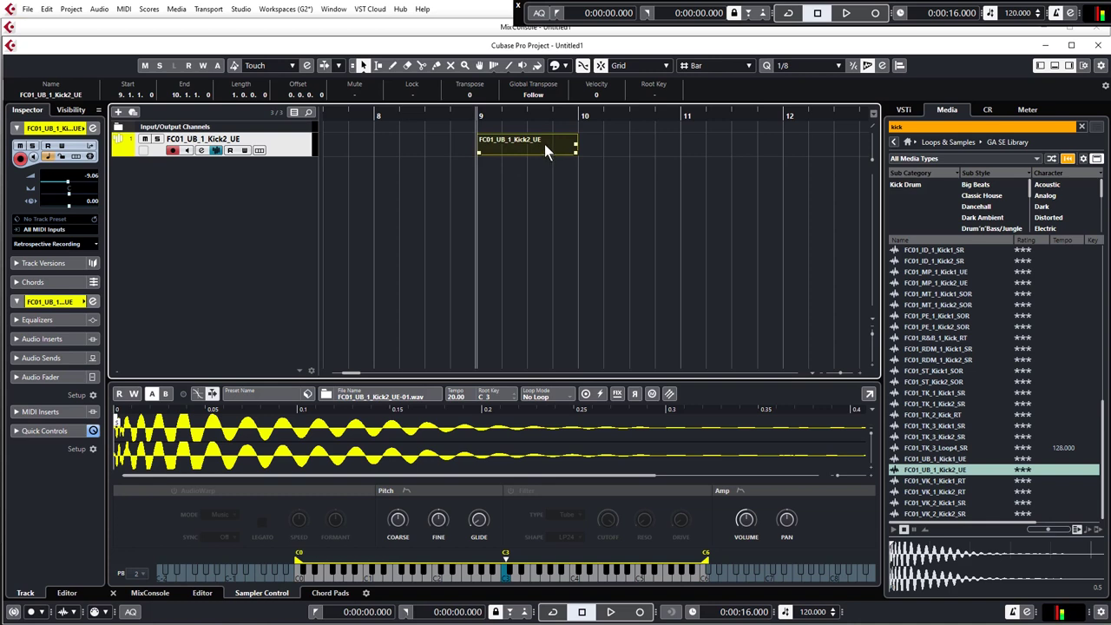
pyautogui.click(399, 172)
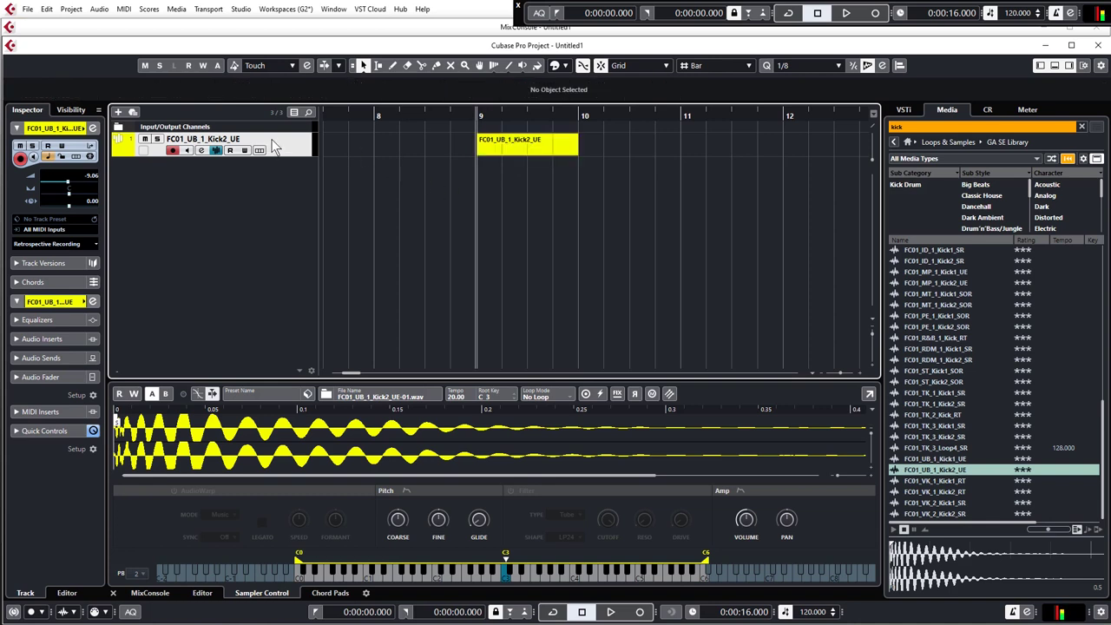
# - Rename the kick sampler track to Kick
pyautogui.doubleClick(225, 143)
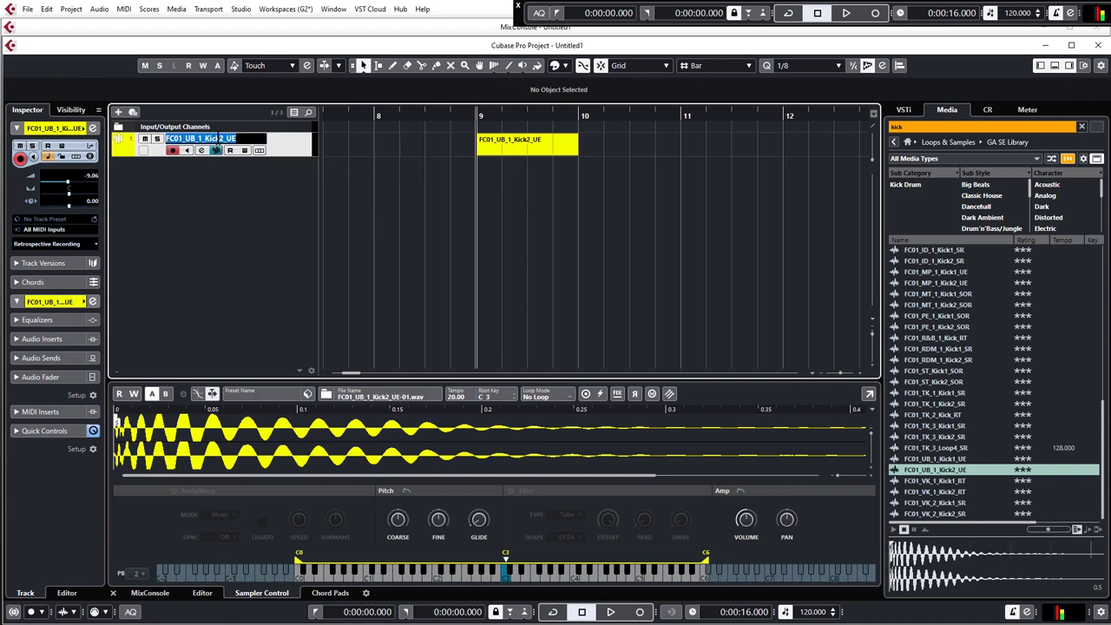
pyautogui.write('Kick')
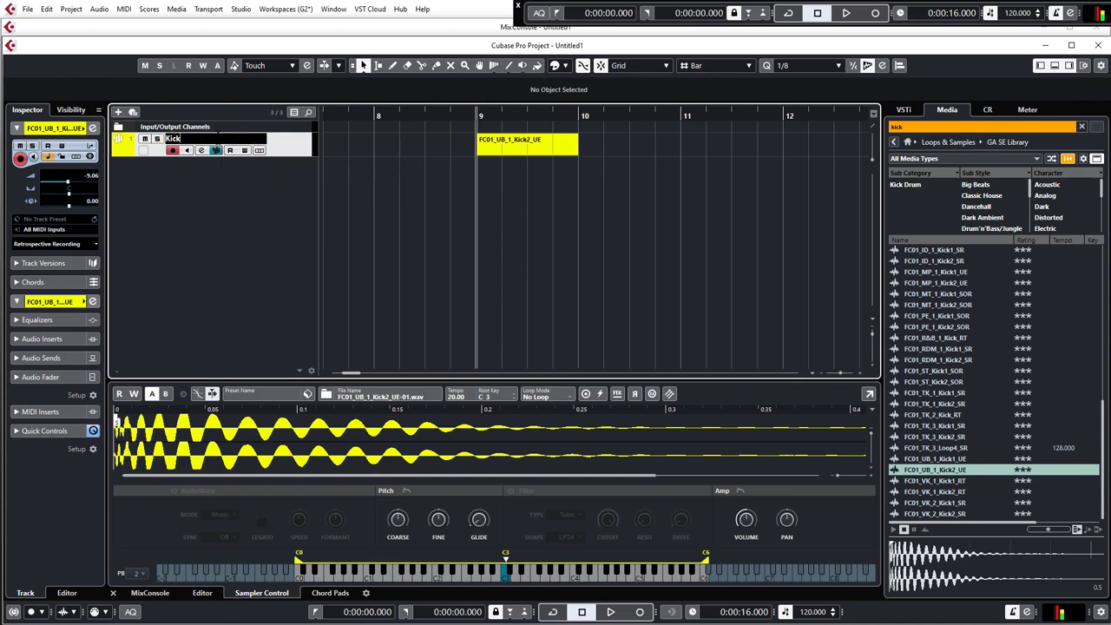
pyautogui.press('Return')
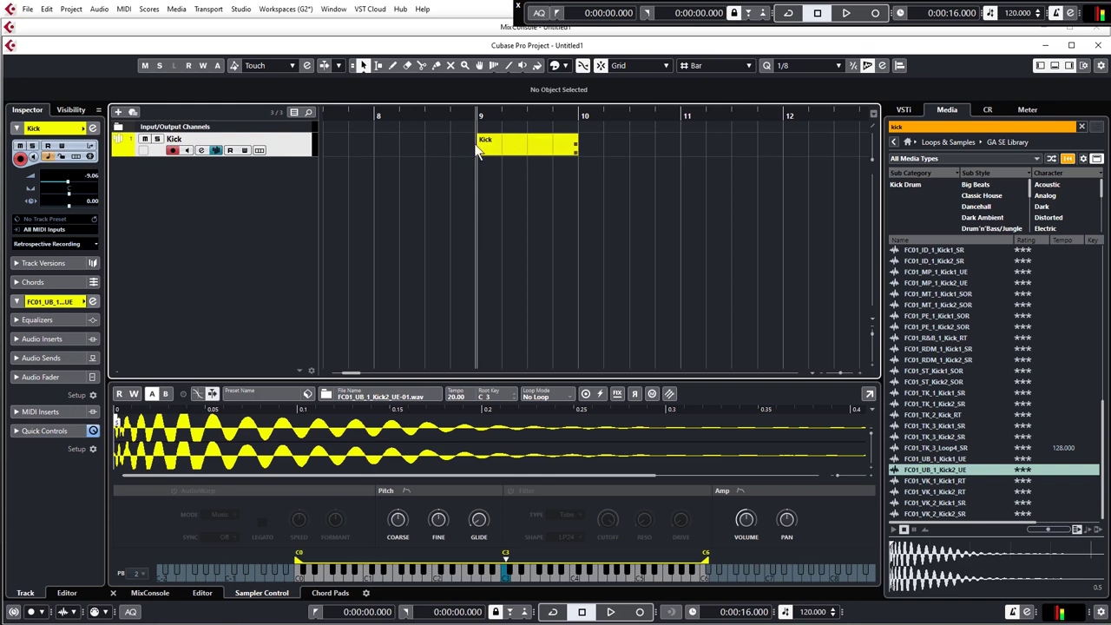
# - Select the Kick track, play the project from bar 9 through the empty part, and stop playback
pyautogui.click(130, 148)
pyautogui.press('space')
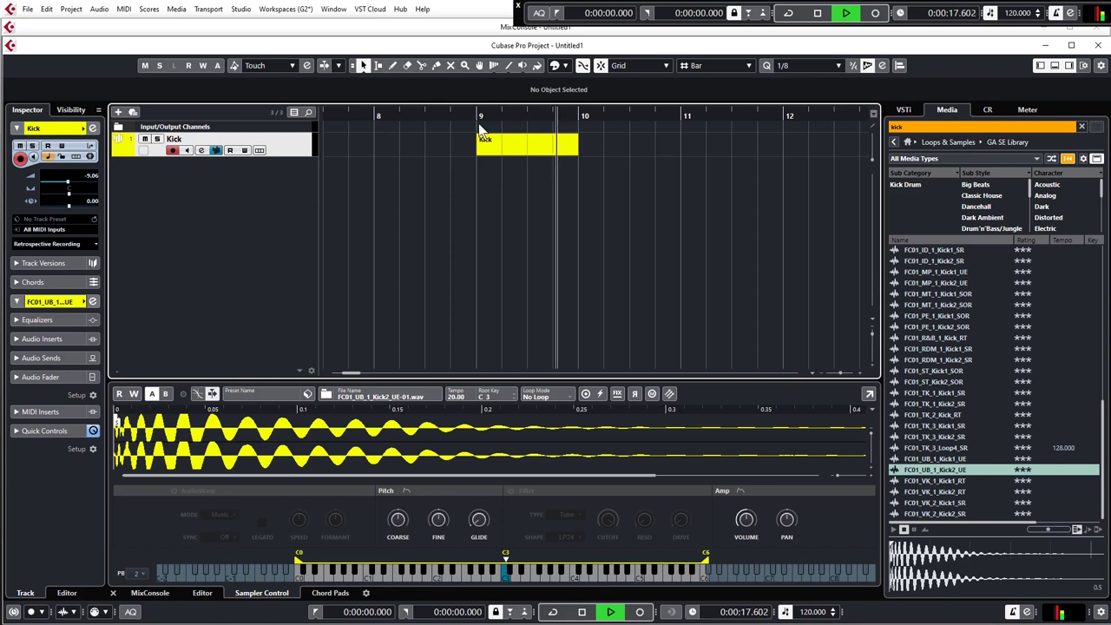
pyautogui.press('space')
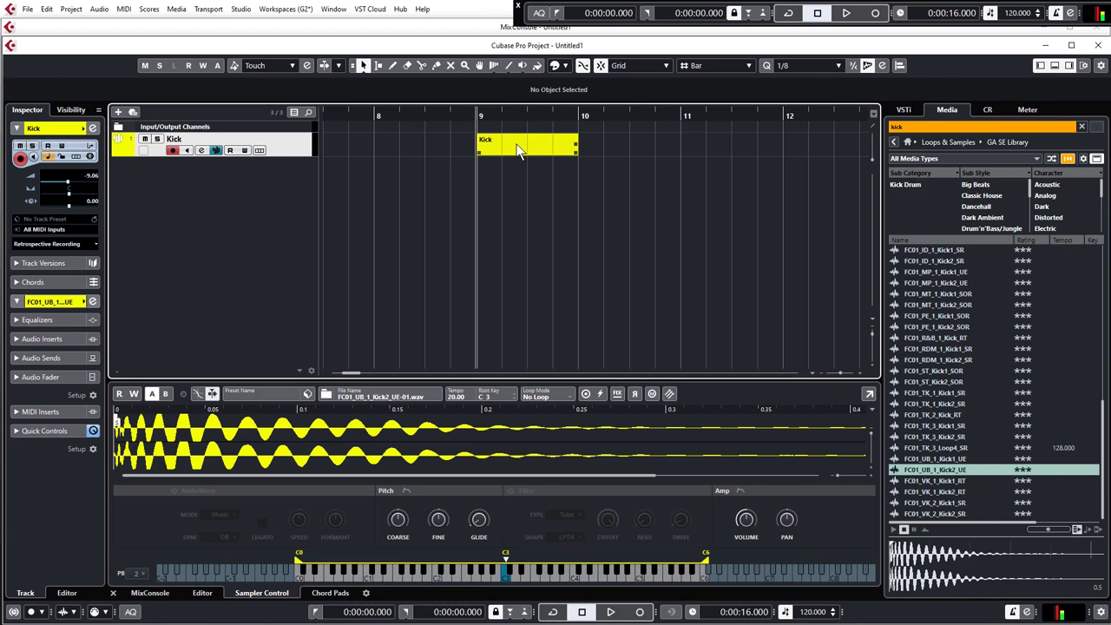
# - Open the Kick part in the Key Editor and enlarge the editor area to show more piano keys
pyautogui.click(516, 149)
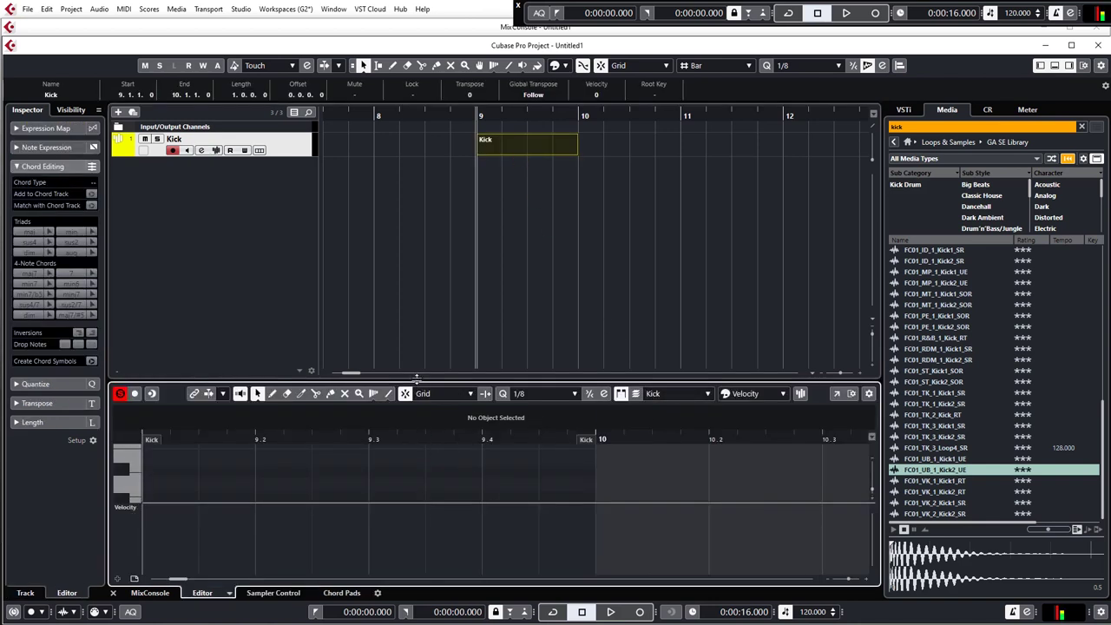
pyautogui.moveTo(418, 381); pyautogui.dragTo(416, 196)
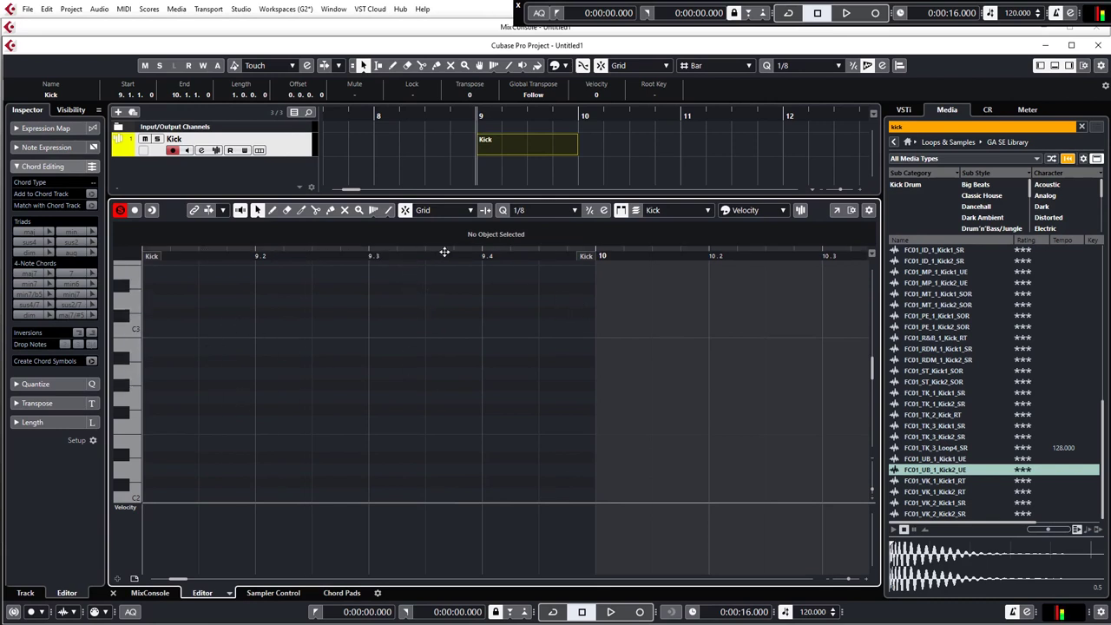
# - Set the Key Editor's quantize value to 1/1 and back to 1/8
pyautogui.click(549, 213)
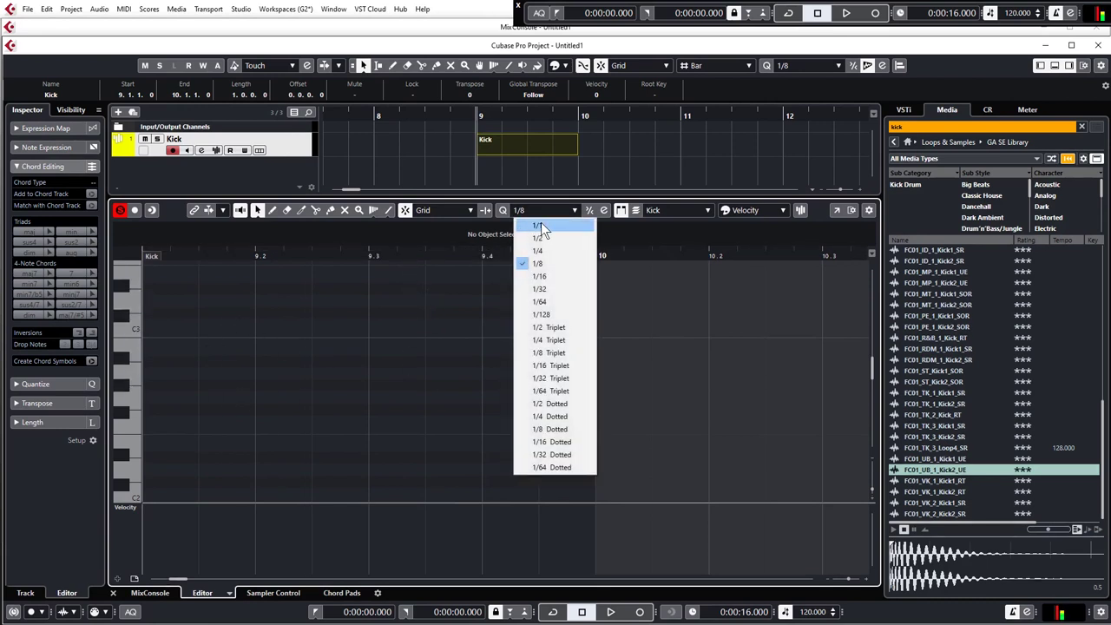
pyautogui.click(541, 222)
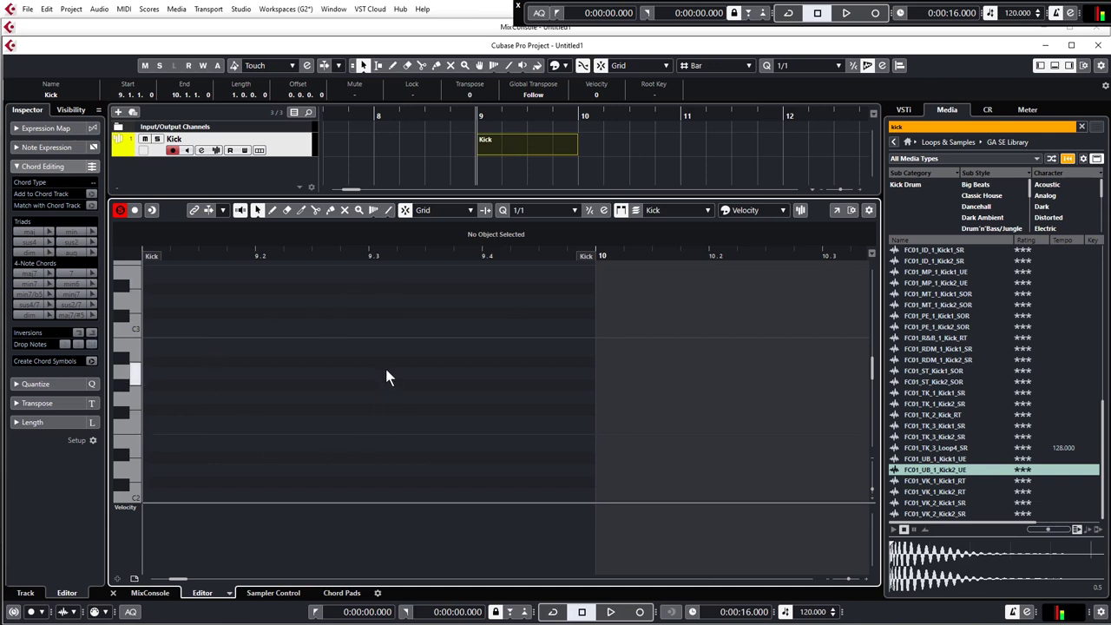
pyautogui.click(533, 212)
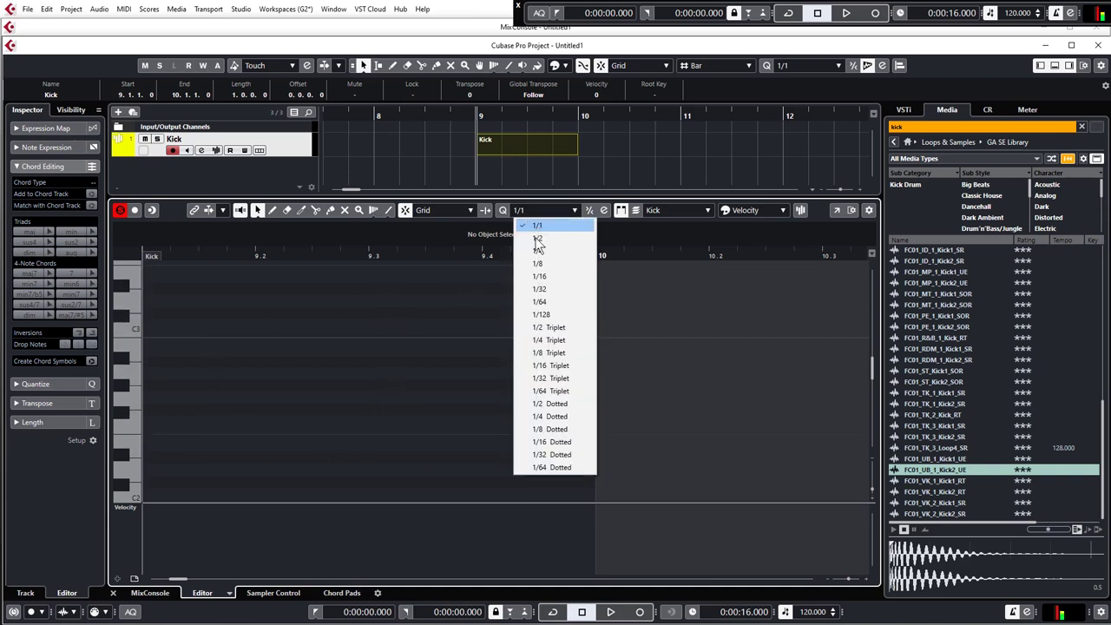
pyautogui.click(536, 264)
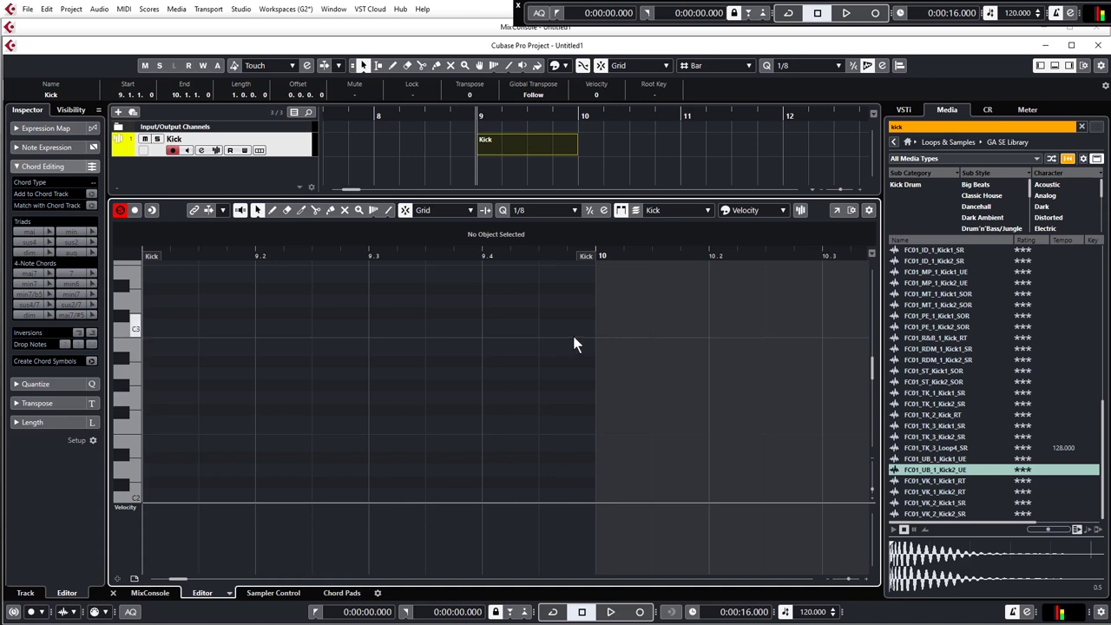
# - Audition the piano keys and draw eighth-note C3 kicks on all four beats of bar 9
pyautogui.click(135, 331)
pyautogui.click(131, 458)
pyautogui.click(166, 323)
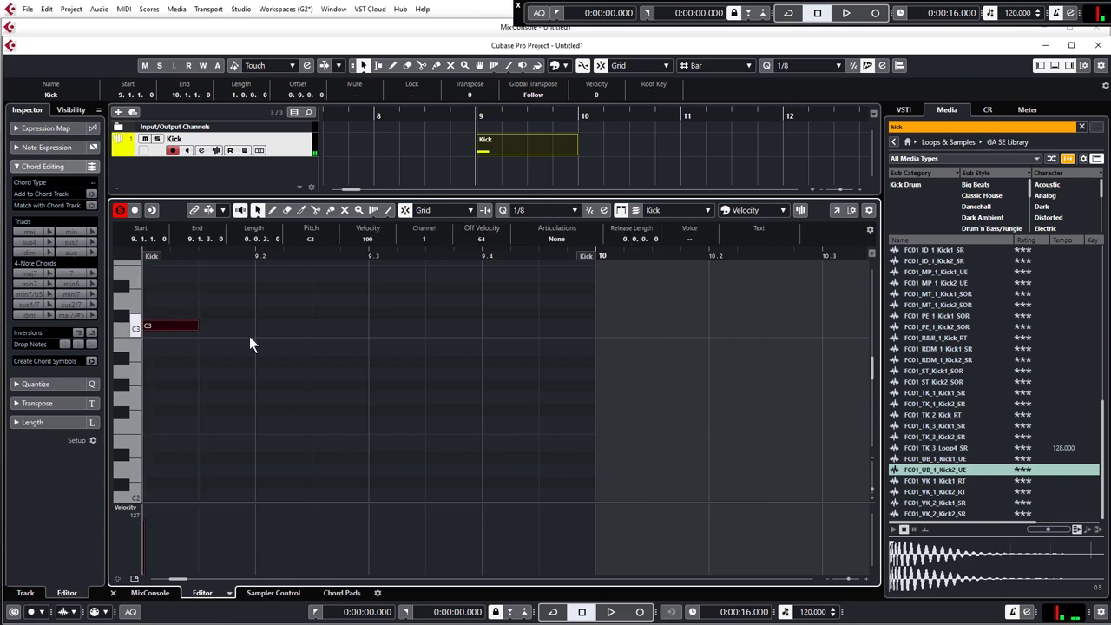
pyautogui.click(275, 327)
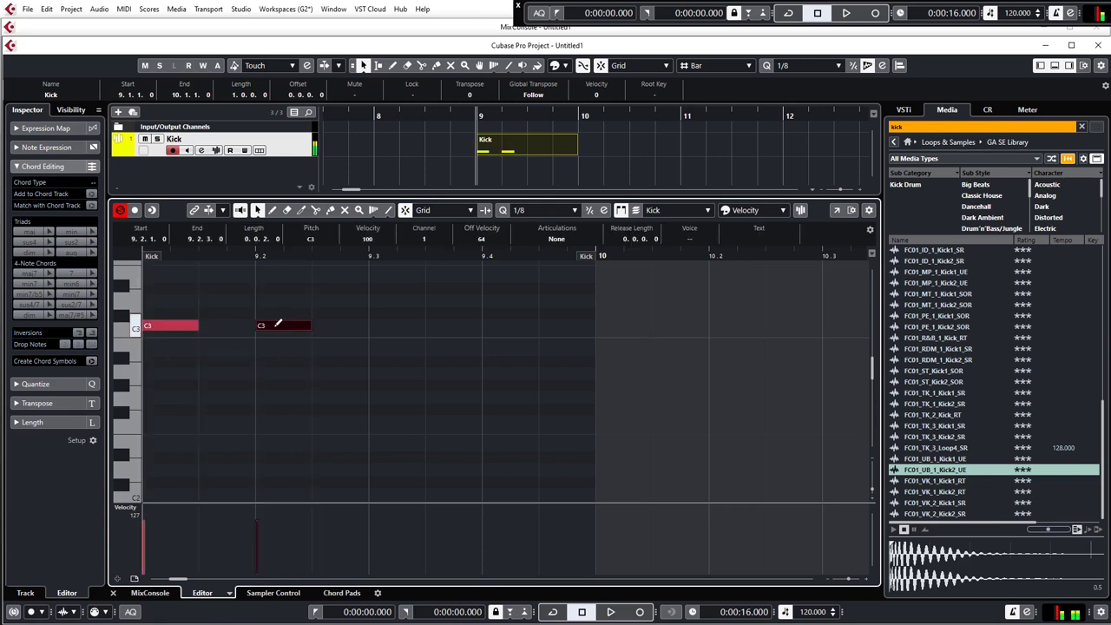
pyautogui.click(387, 325)
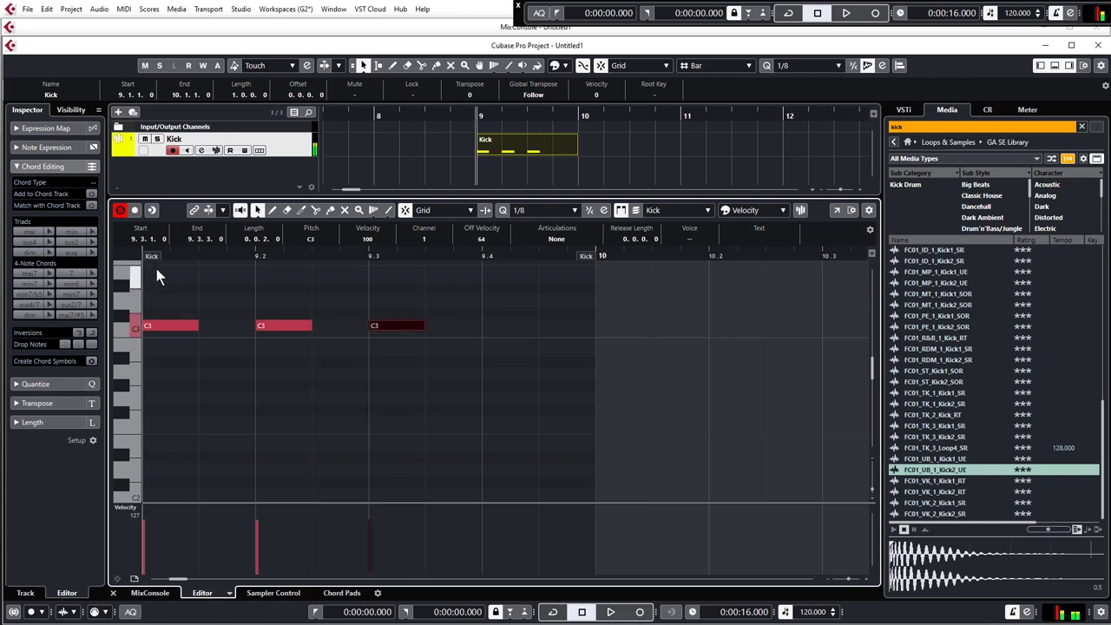
pyautogui.click(495, 325)
# - Shrink the Key Editor to enlarge the track area, and play the kick pattern from bar 9
pyautogui.moveTo(466, 202); pyautogui.dragTo(484, 320)
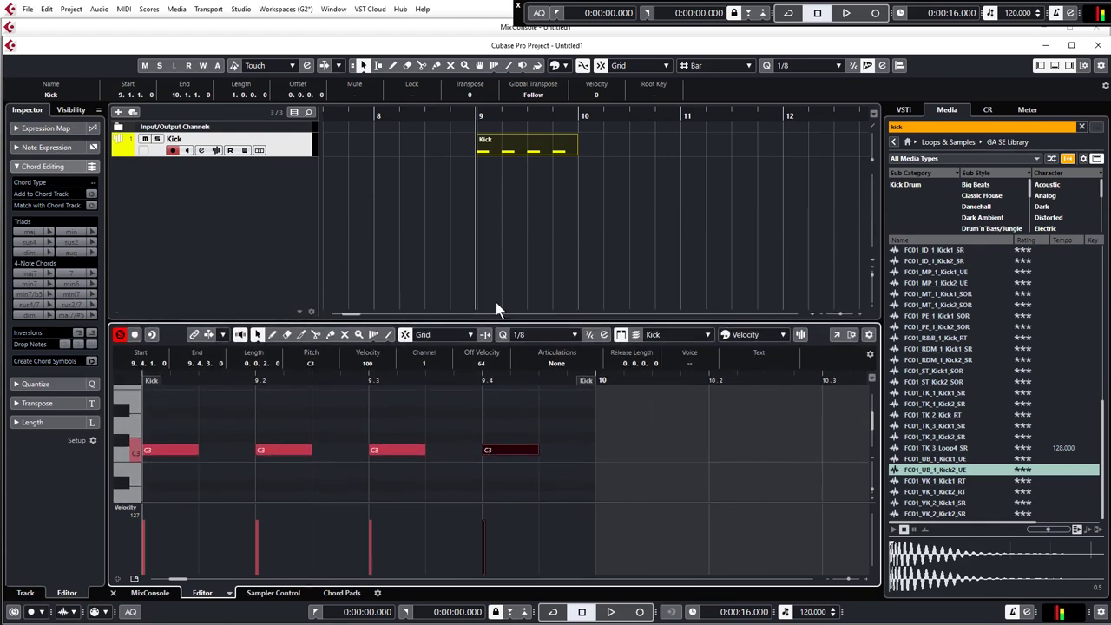
pyautogui.press('space')
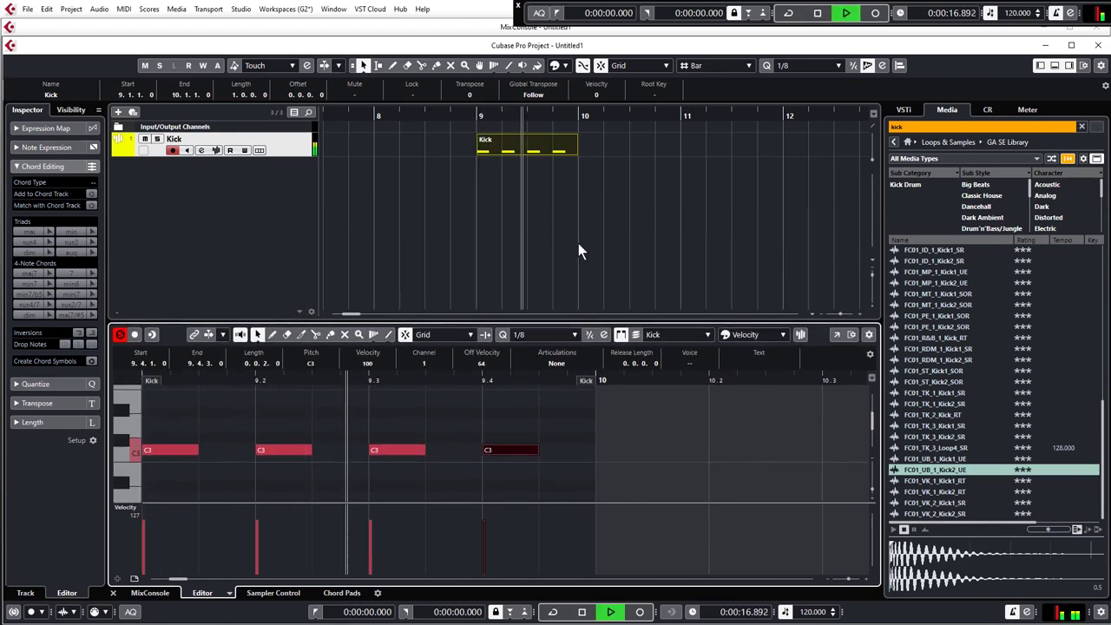
pyautogui.click(578, 246)
pyautogui.press('space')
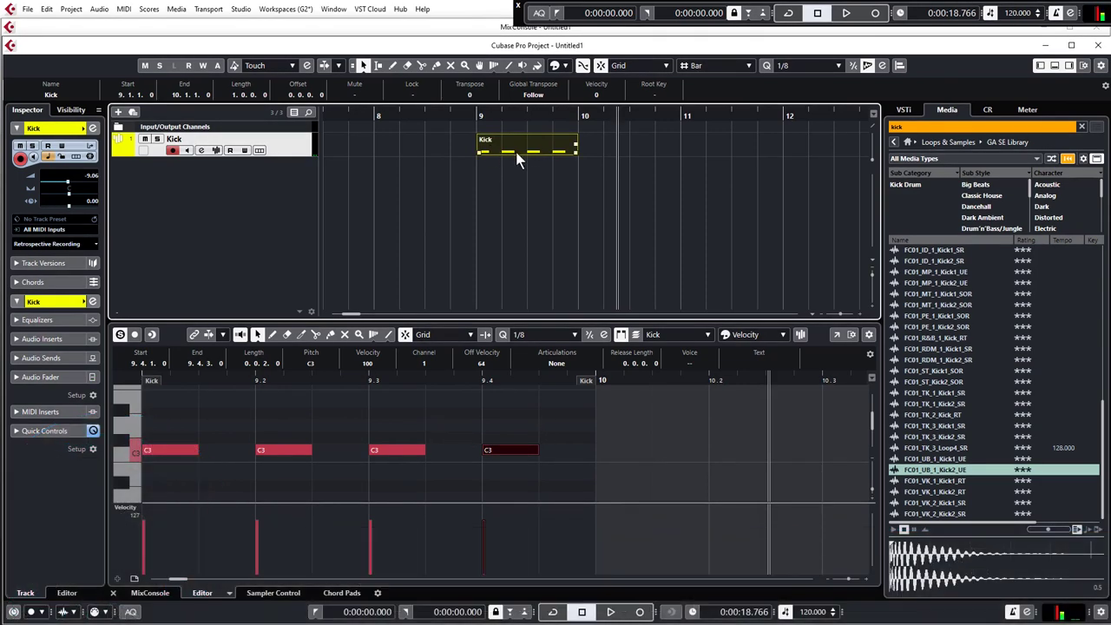
pyautogui.click(528, 167)
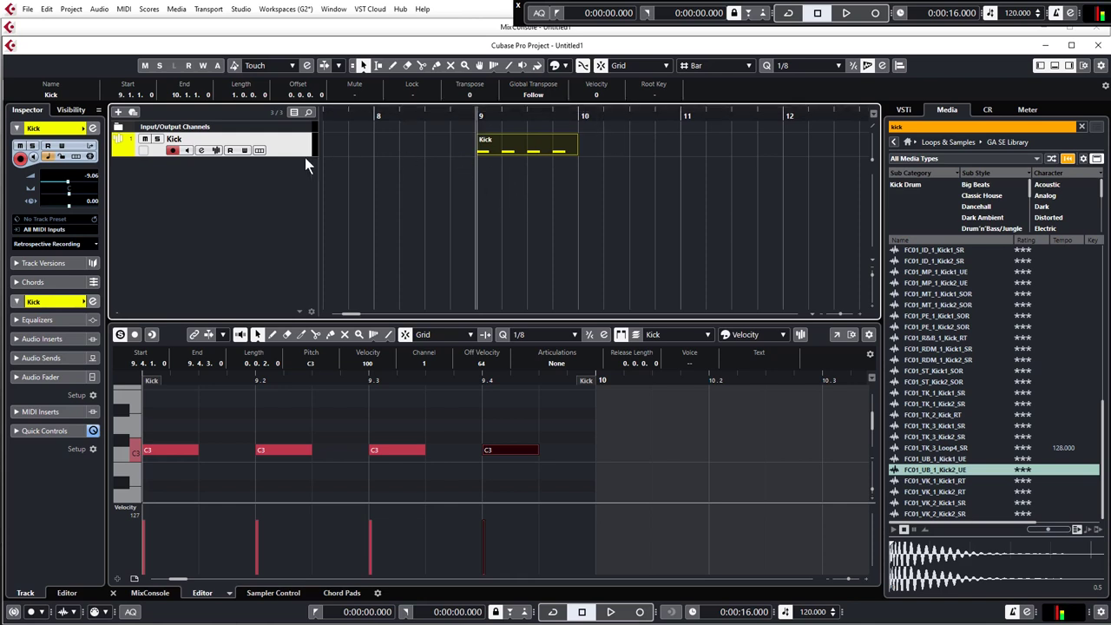
# - Increase the Kick track's height and set the project grid type to Adapt to Zoom
pyautogui.moveTo(296, 156); pyautogui.dragTo(311, 202)
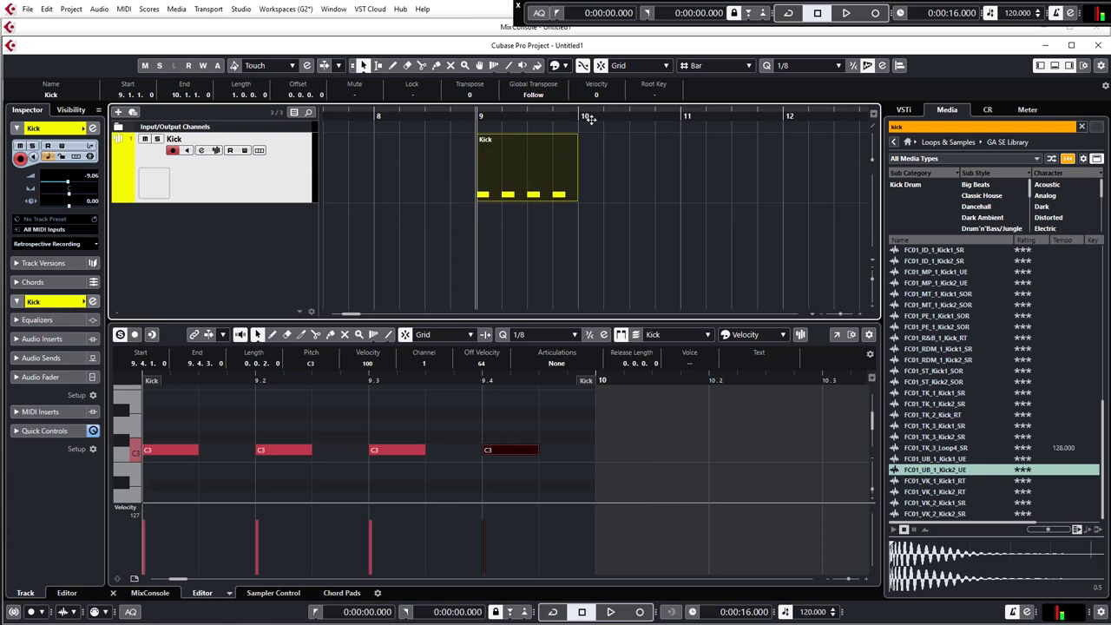
pyautogui.moveTo(512, 159)
pyautogui.mouseDown()
pyautogui.moveTo(632, 152)
pyautogui.moveTo(527, 158)
pyautogui.moveTo(560, 156)
pyautogui.moveTo(522, 128)
pyautogui.moveTo(563, 136)
pyautogui.moveTo(531, 166)
pyautogui.mouseUp()
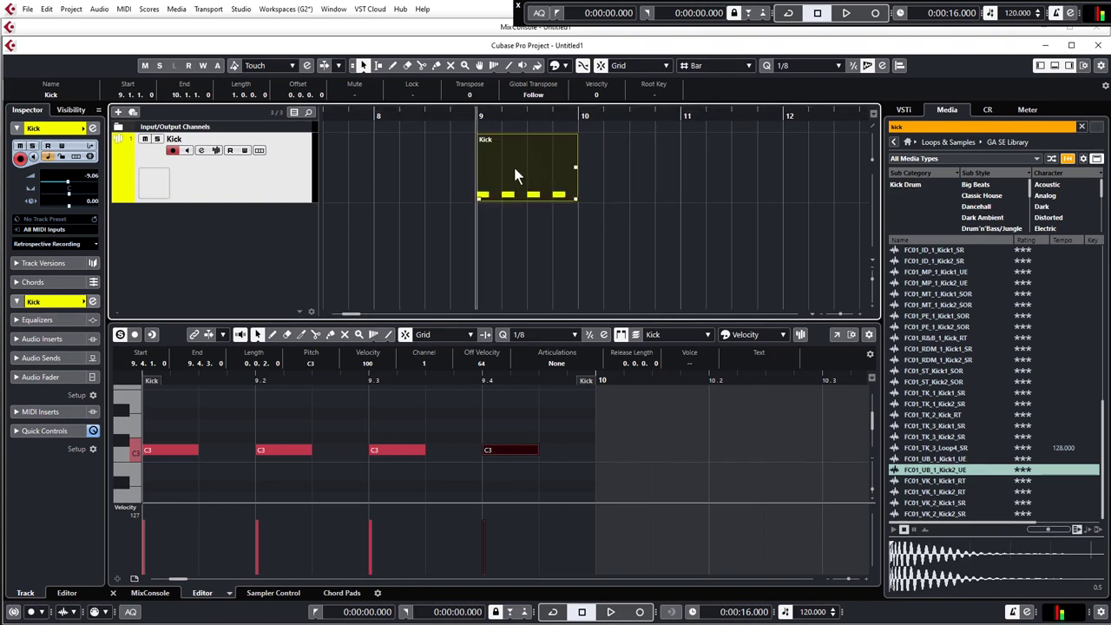
pyautogui.click(722, 69)
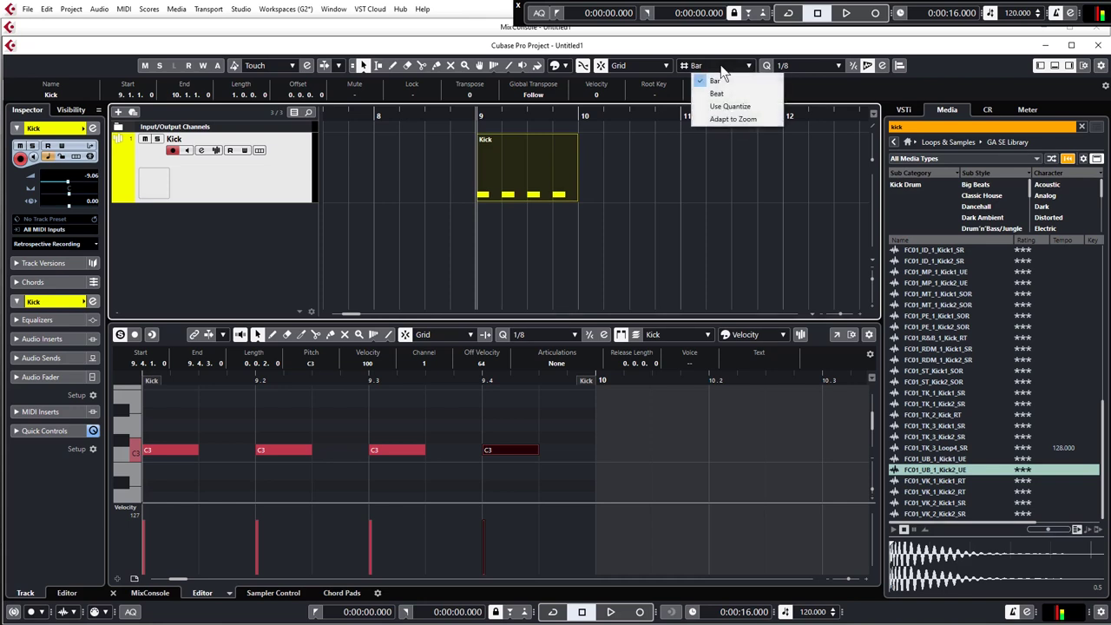
pyautogui.click(725, 119)
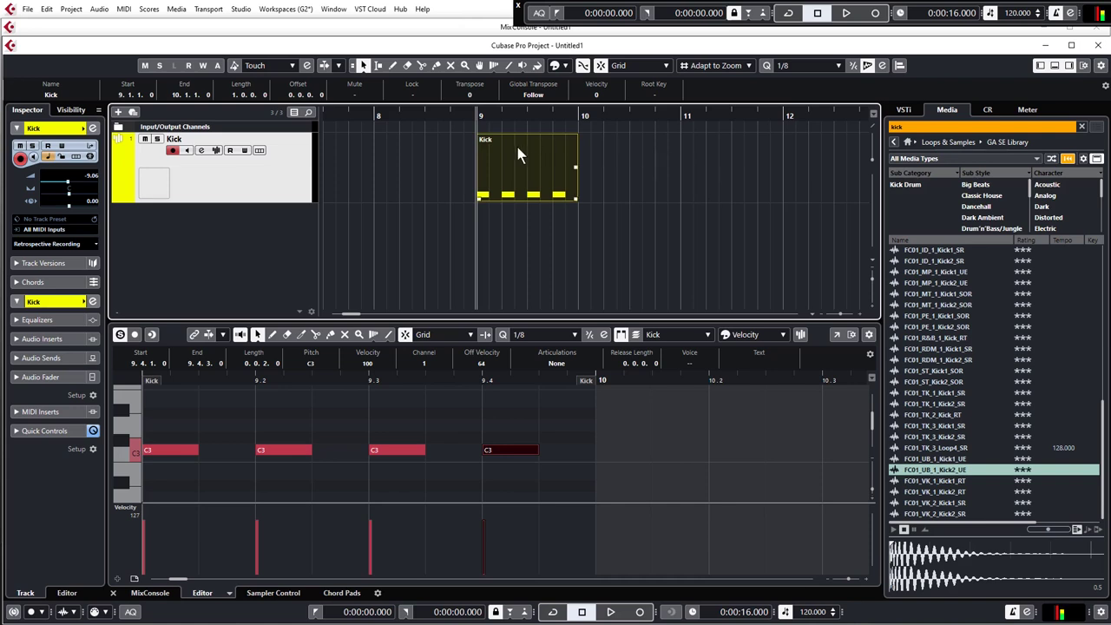
pyautogui.moveTo(505, 165)
pyautogui.mouseDown()
pyautogui.moveTo(606, 159)
pyautogui.moveTo(503, 156)
pyautogui.mouseUp()
pyautogui.scroll(2, 501, 183)
pyautogui.scroll(2, 496, 186)
pyautogui.scroll(1, 496, 178)
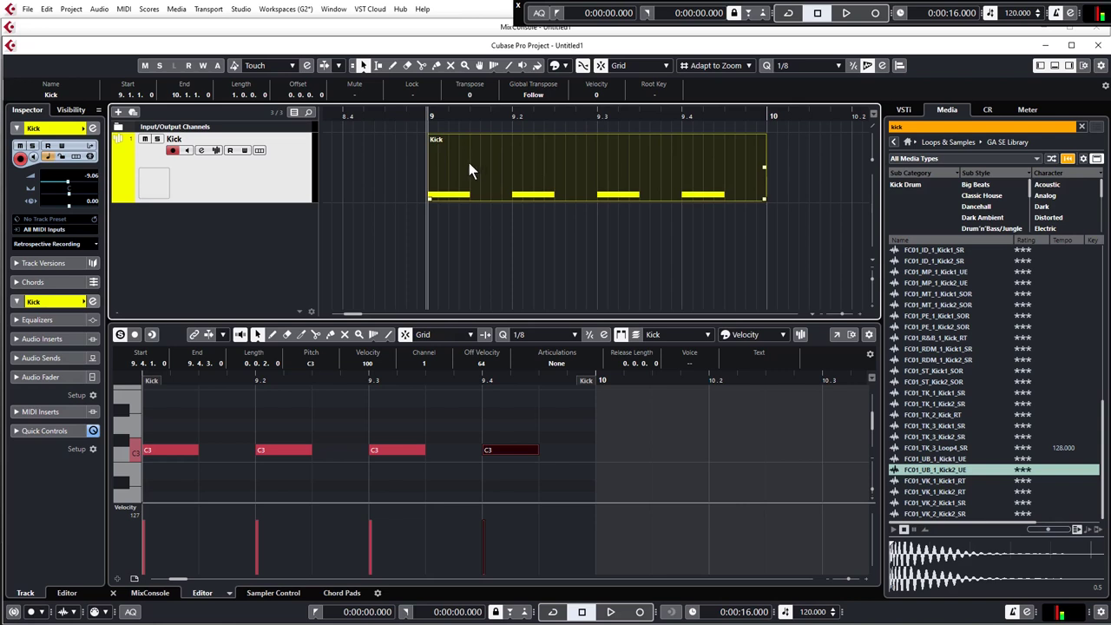
pyautogui.moveTo(474, 163)
pyautogui.mouseDown()
pyautogui.moveTo(554, 161)
pyautogui.moveTo(479, 167)
pyautogui.mouseUp()
# - Play the Kick part from beat 9.4, stop, and return the project cursor to bar 9
pyautogui.click(680, 113)
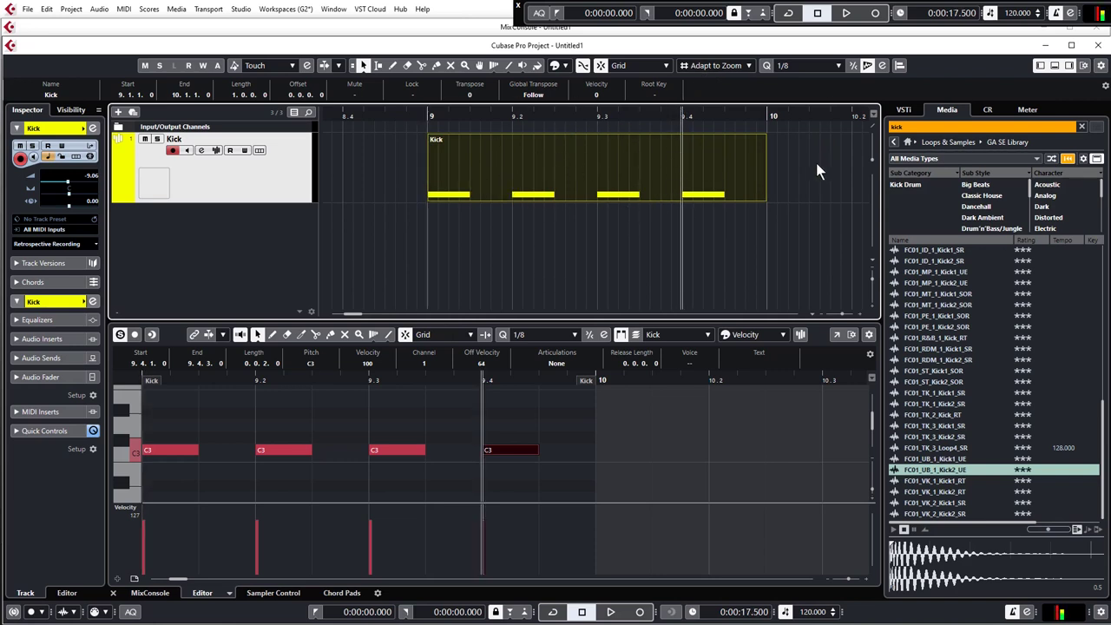
pyautogui.press('space')
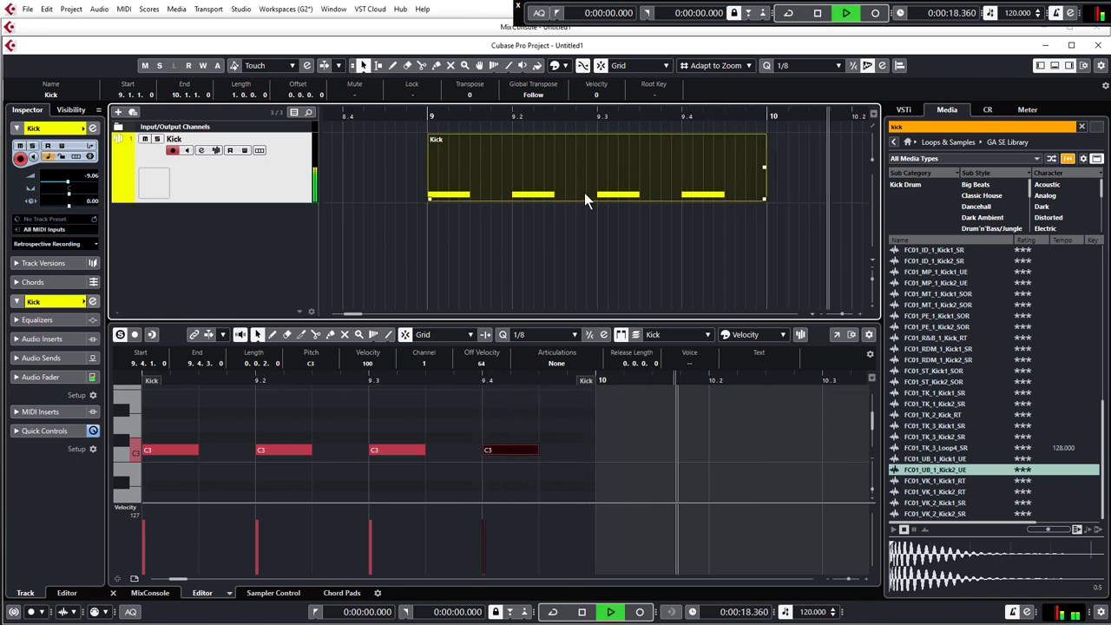
pyautogui.press('space')
pyautogui.click(427, 116)
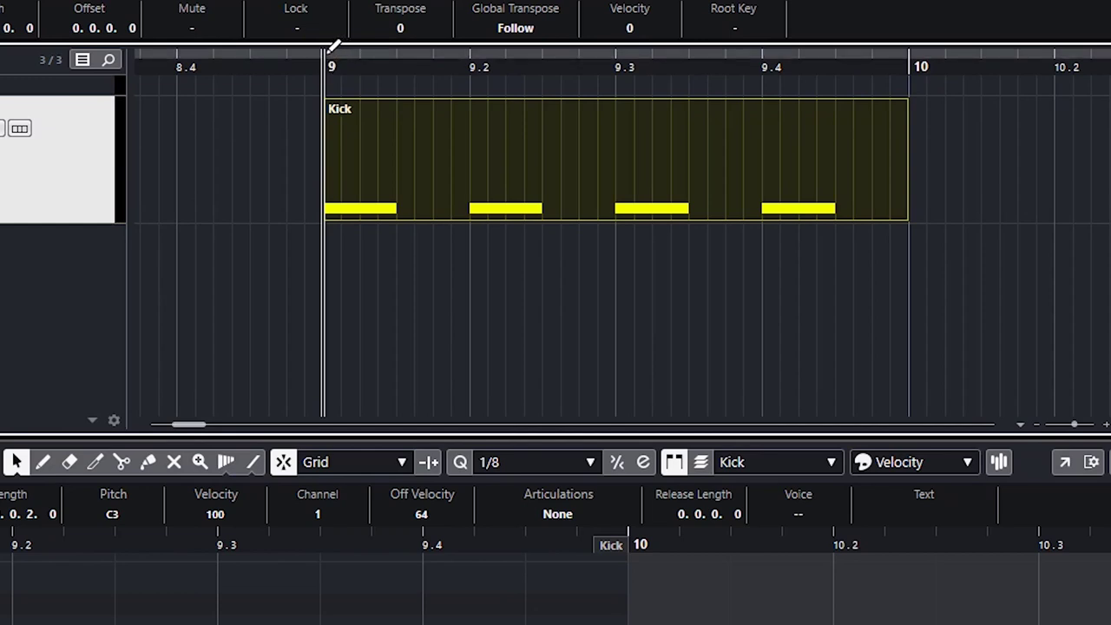
# - Set the left and right locators around the Kick part, from bar 9 to bar 10, and play through it
pyautogui.moveTo(333, 49); pyautogui.dragTo(911, 45)
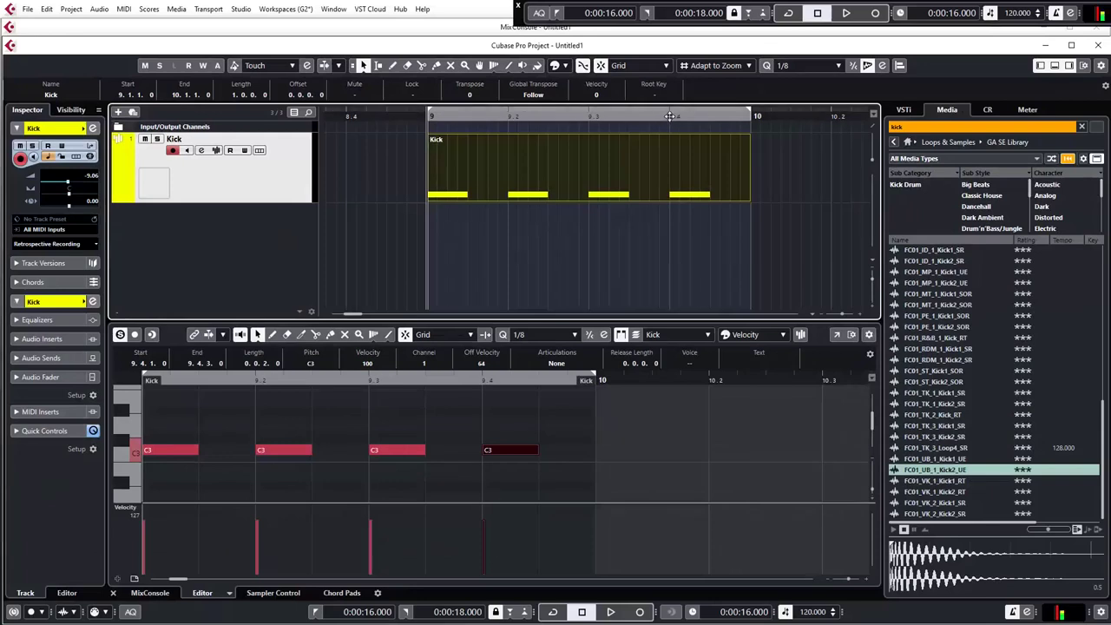
pyautogui.press('space')
pyautogui.press('space')
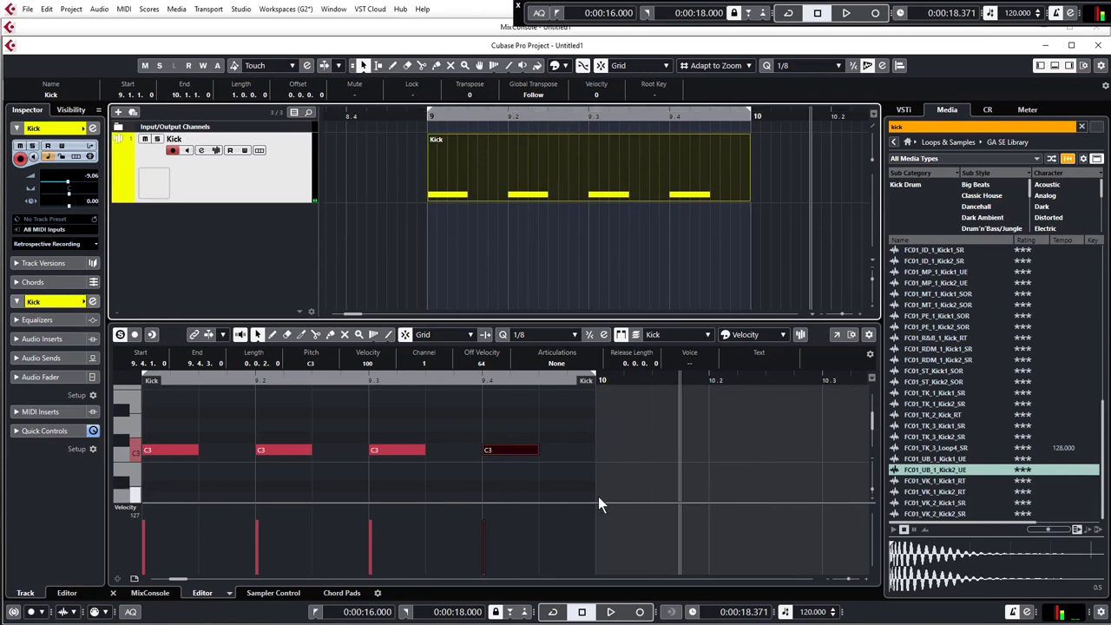
# - Activate cycle mode and play the one-bar kick loop between the locators
pyautogui.click(554, 613)
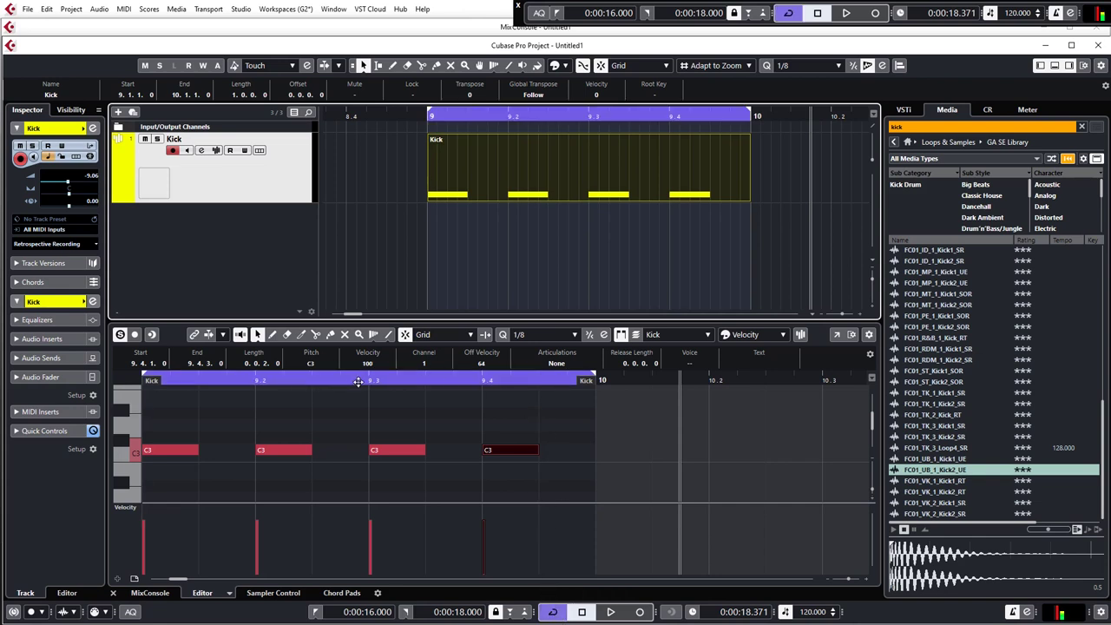
pyautogui.press('space')
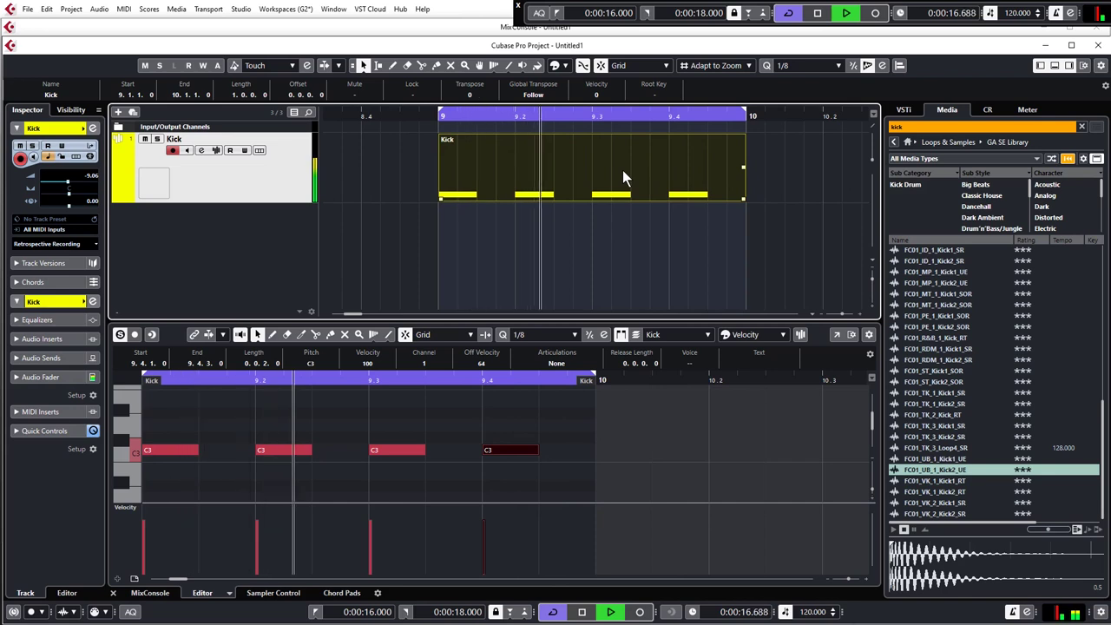
pyautogui.press('space')
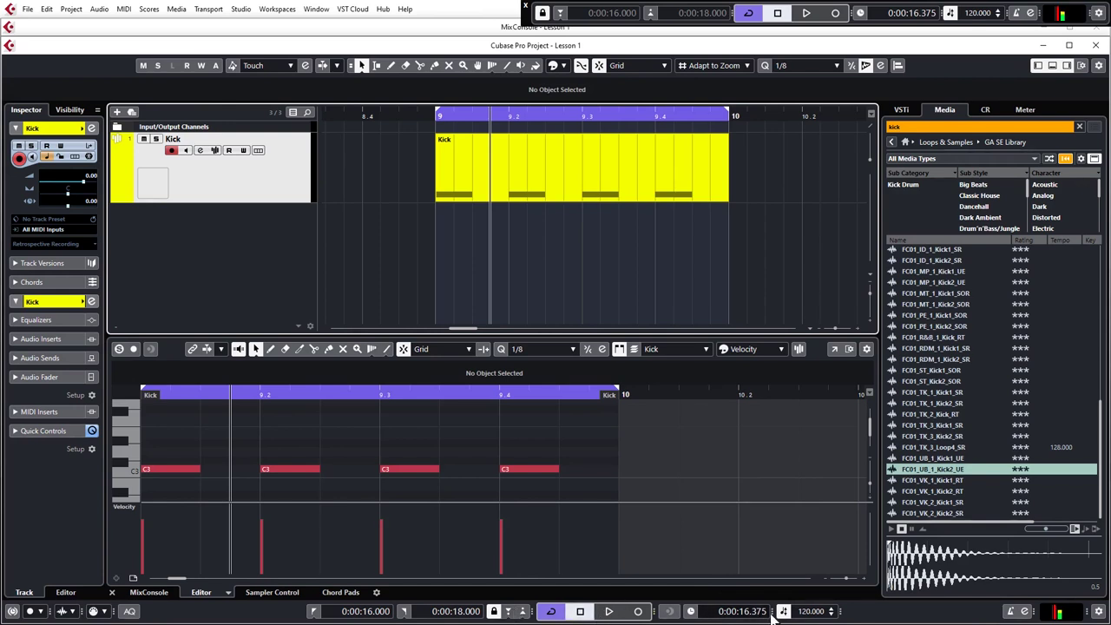
# - Set the project tempo to 130 BPM and back to 120 BPM
pyautogui.doubleClick(825, 611)
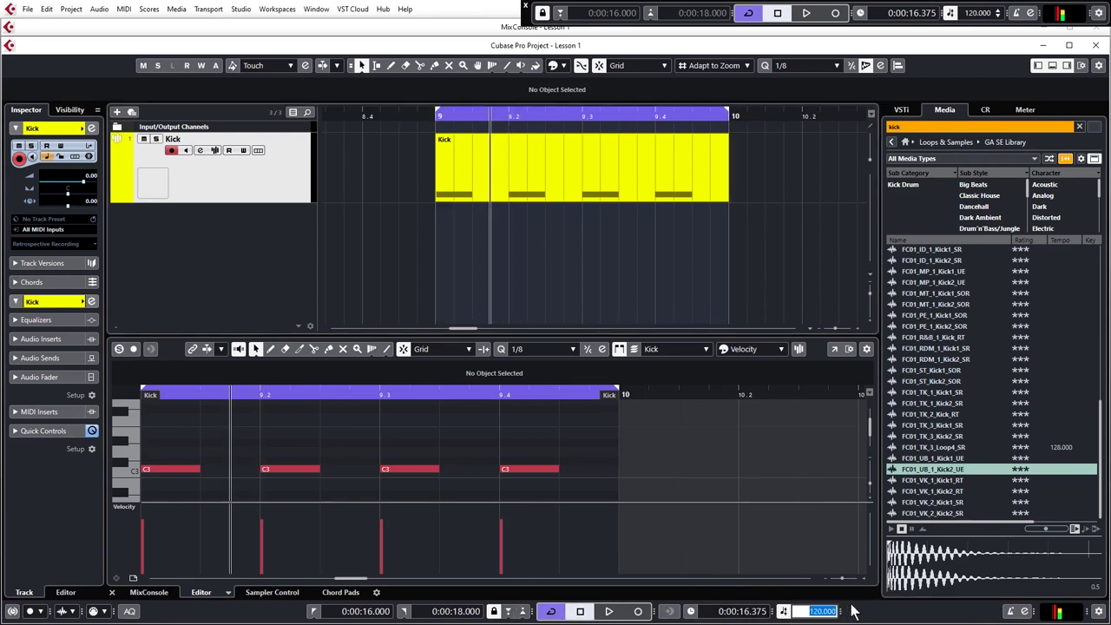
pyautogui.write('130')
pyautogui.press('Return')
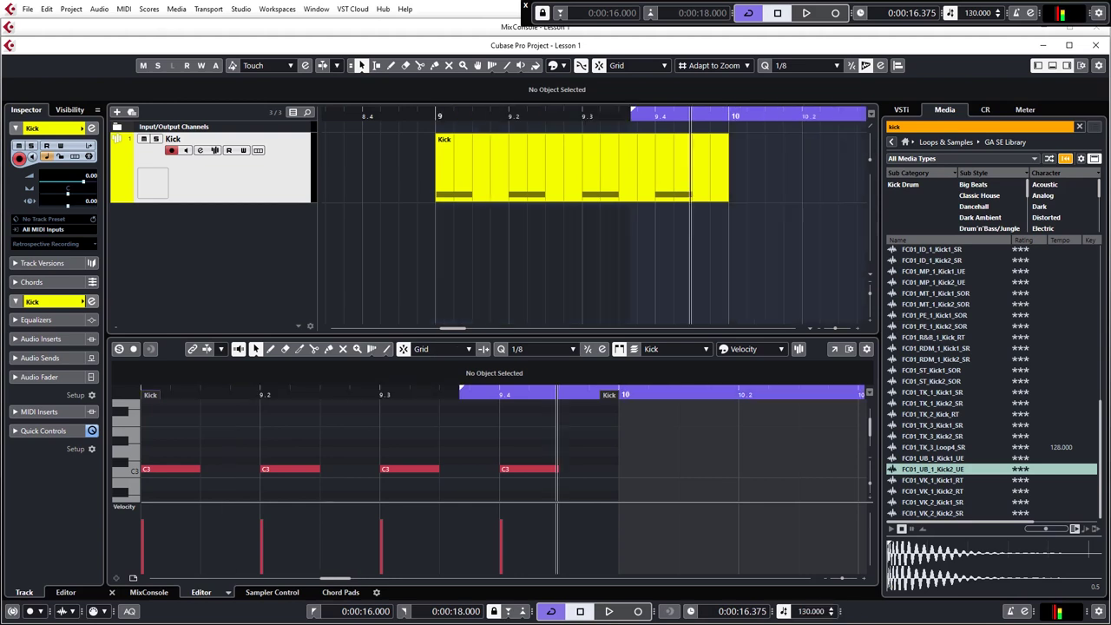
pyautogui.doubleClick(812, 612)
pyautogui.write('120')
pyautogui.press('Return')
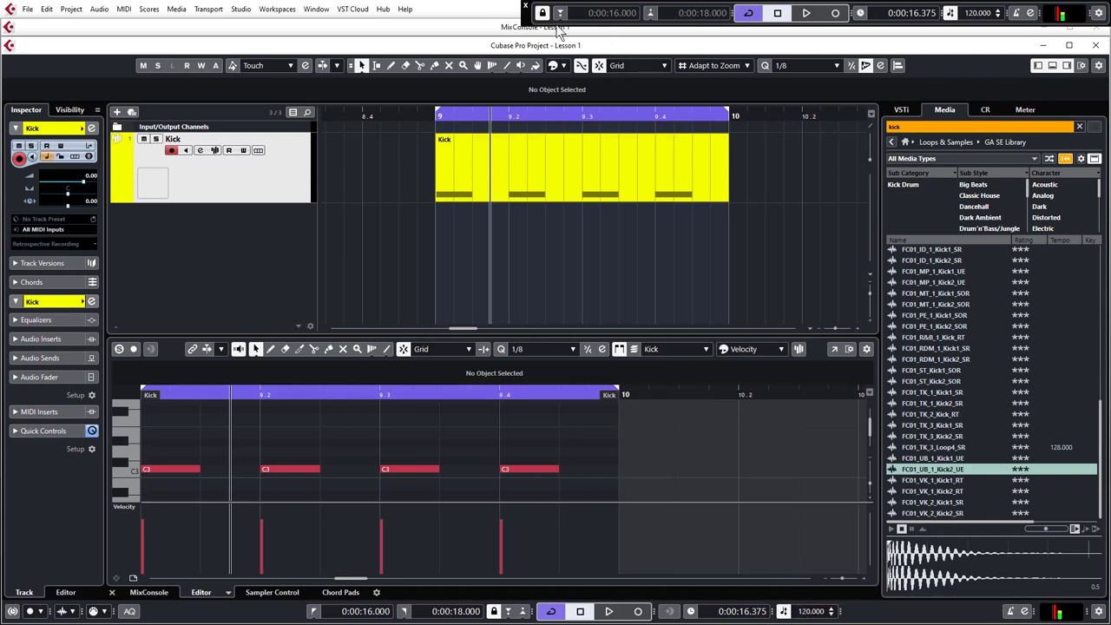
# - Move the floating Transport Panel, hide it, and show it again
pyautogui.moveTo(532, 26); pyautogui.dragTo(471, 23)
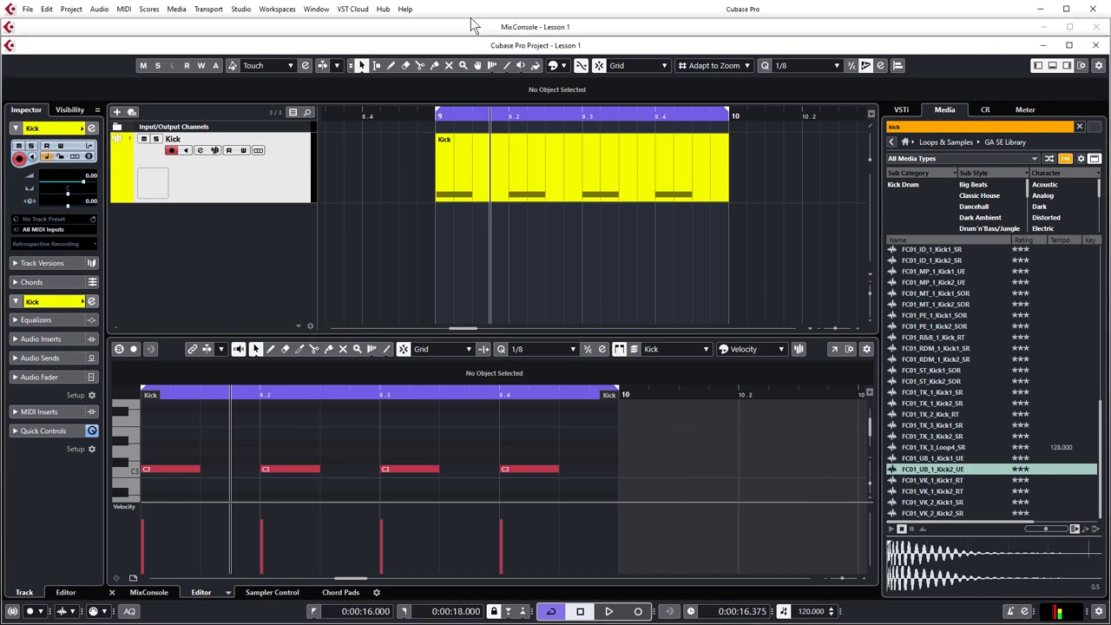
pyautogui.click(208, 11)
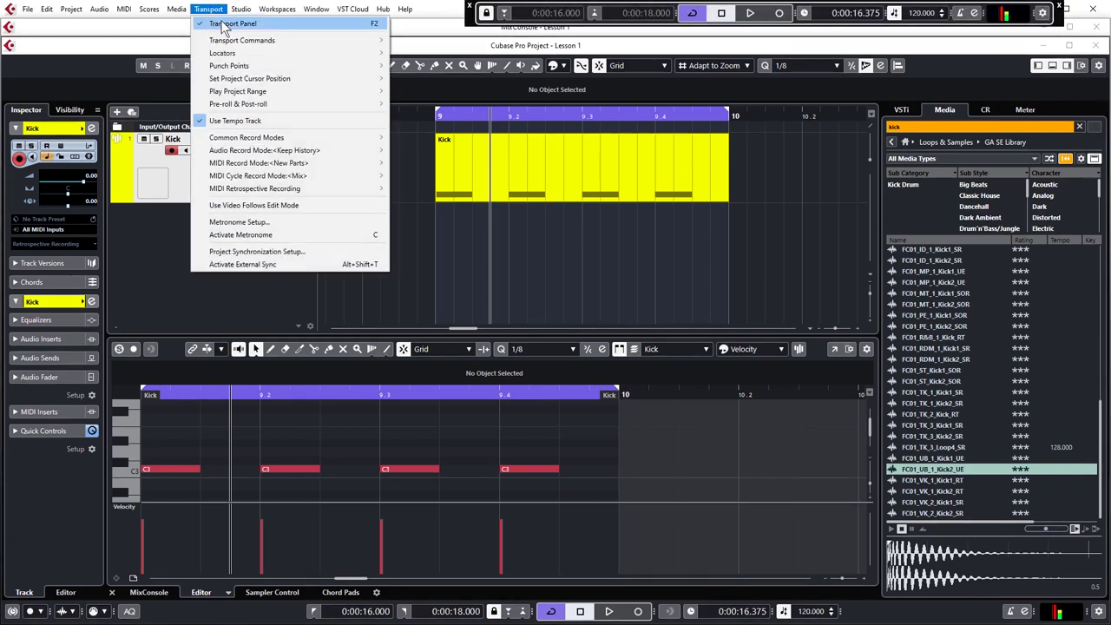
pyautogui.click(224, 23)
pyautogui.click(209, 8)
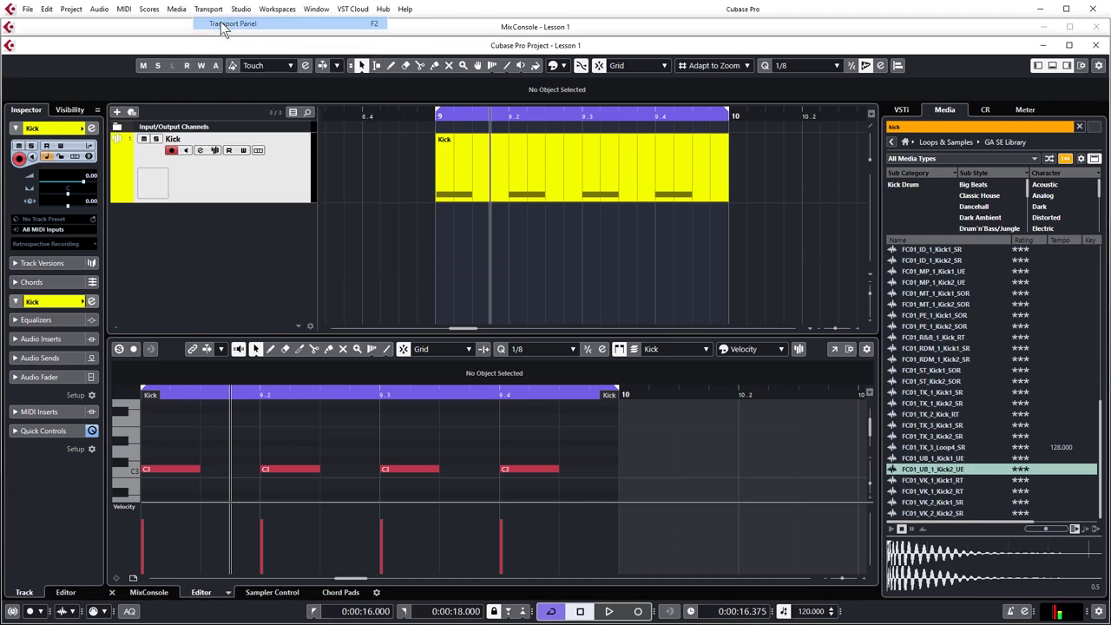
pyautogui.click(228, 25)
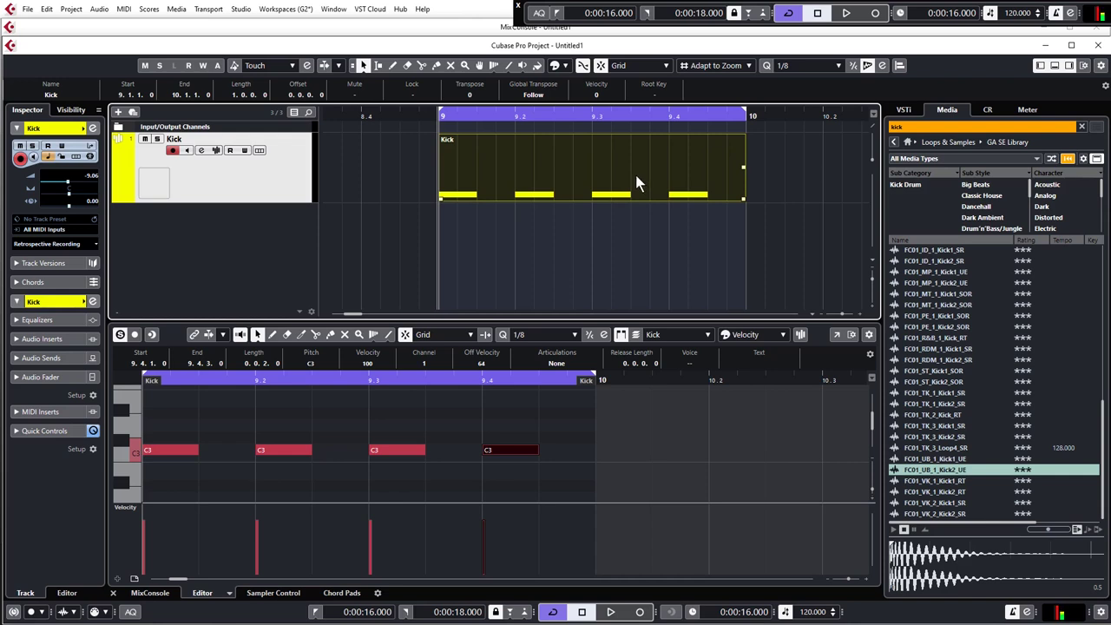
# - Select the Kick track and open its sample in the Sampler Control
pyautogui.click(567, 243)
pyautogui.click(286, 170)
pyautogui.click(1054, 66)
pyautogui.click(1054, 66)
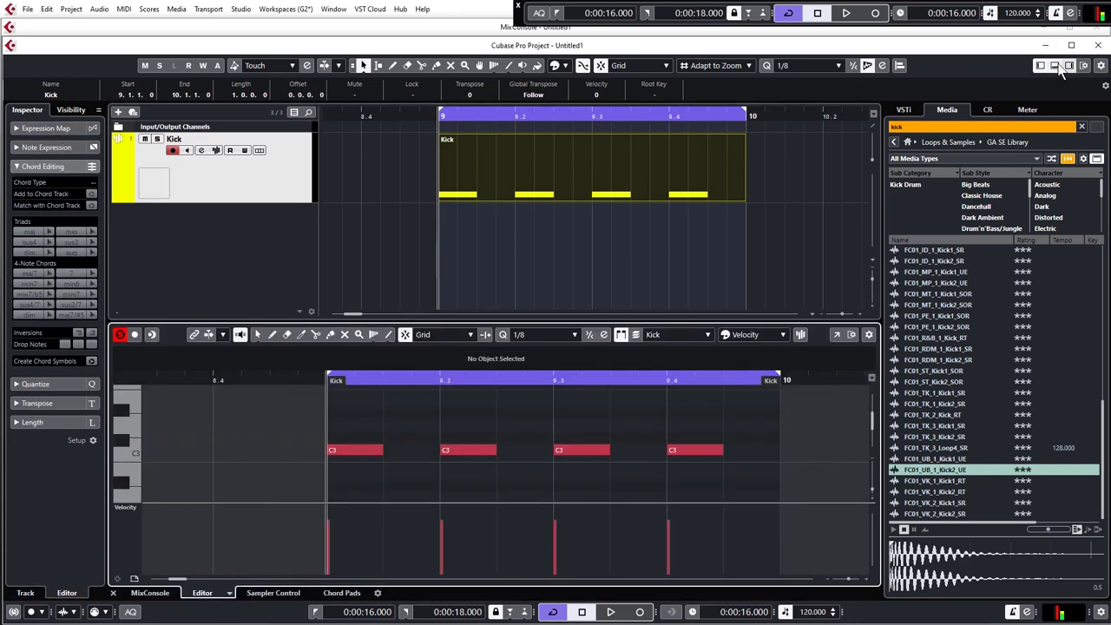
pyautogui.click(271, 593)
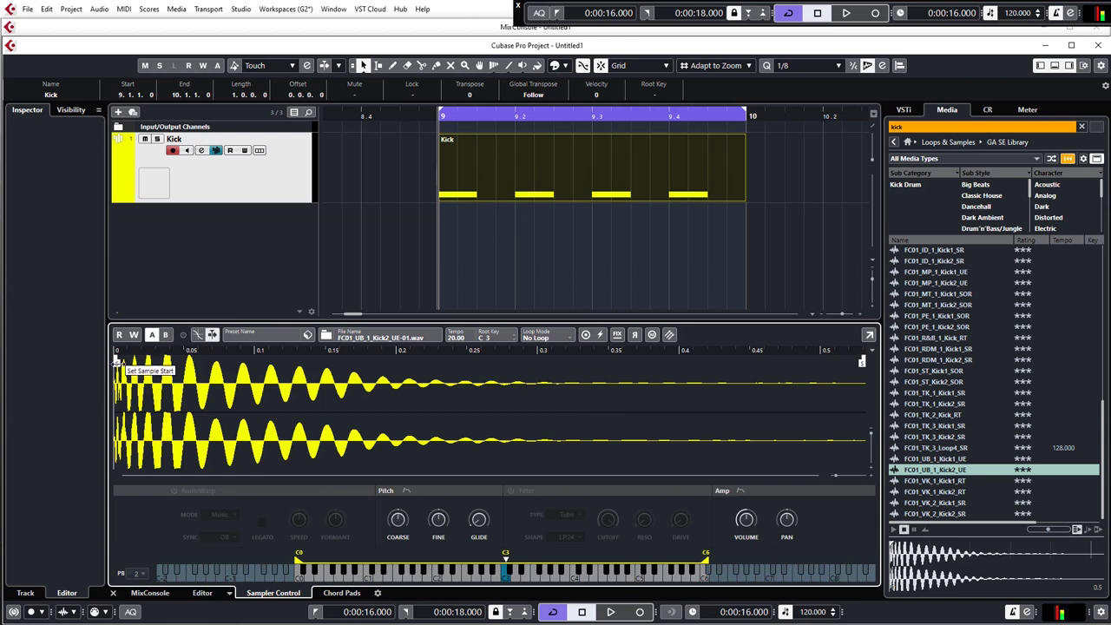
# - Shorten the kick by moving its sample end to about 0.09 s while the loop plays, and stop playback
pyautogui.moveTo(118, 361)
pyautogui.mouseDown()
pyautogui.moveTo(192, 360)
pyautogui.moveTo(113, 361)
pyautogui.mouseUp()
pyautogui.moveTo(860, 363); pyautogui.dragTo(535, 371)
pyautogui.press('space')
pyautogui.moveTo(552, 362); pyautogui.dragTo(239, 364)
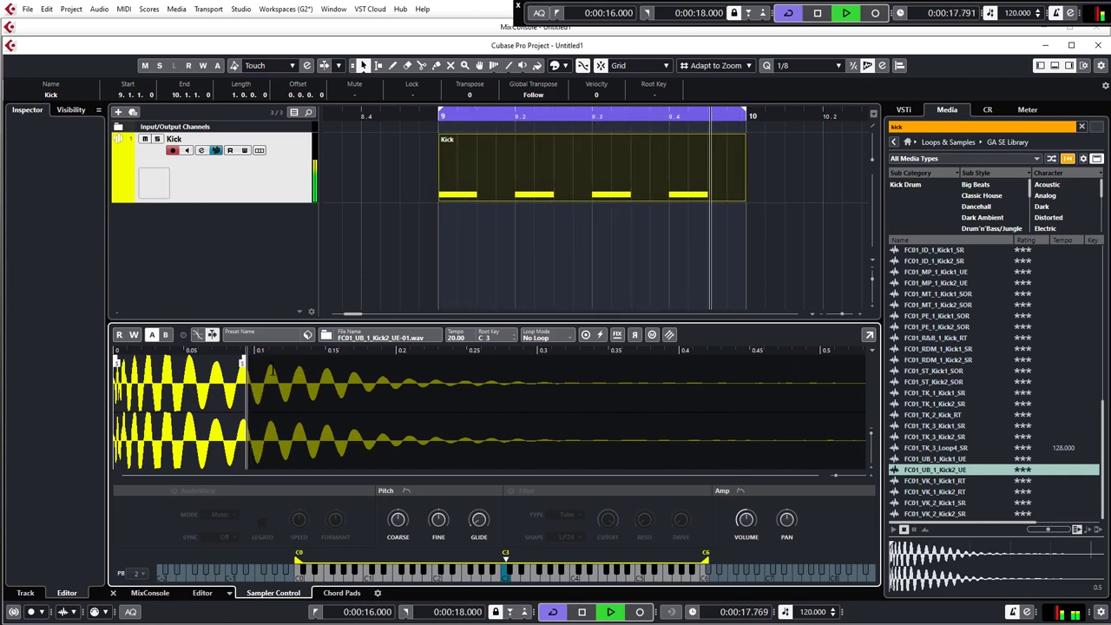
pyautogui.press('space')
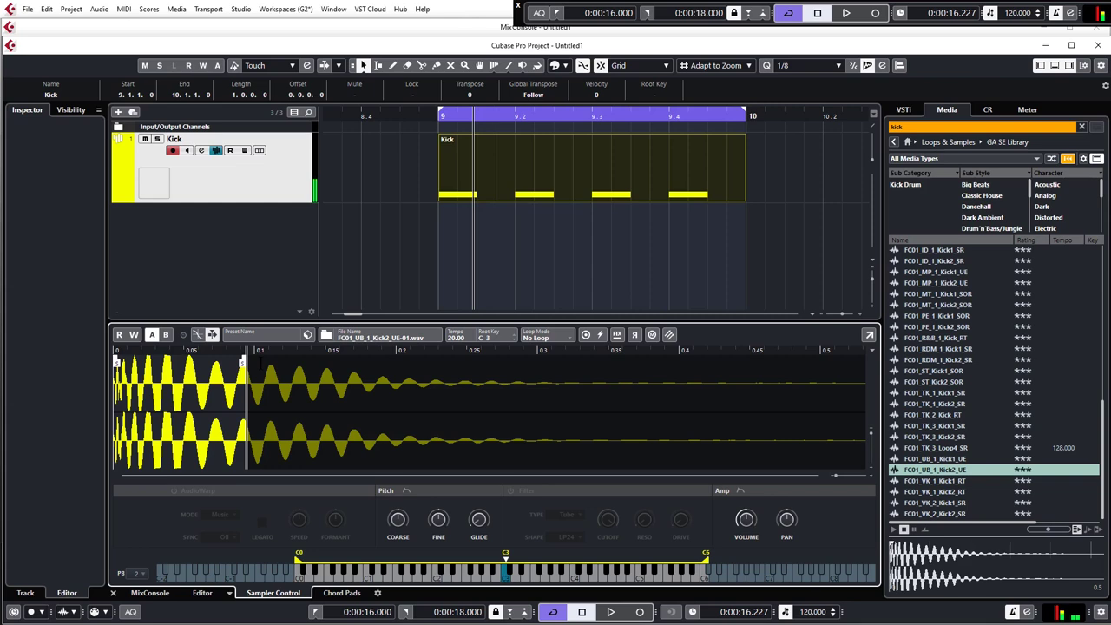
# - Play the shortened kick in the loop, stop it, and add a short fade-out at the end of the sample
pyautogui.press('space')
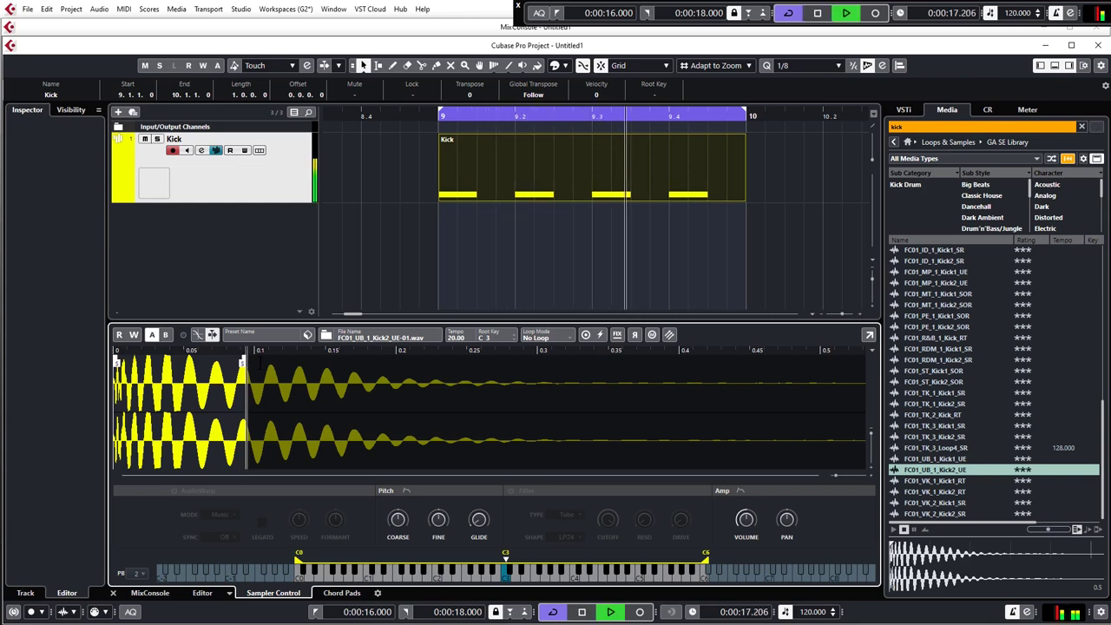
pyautogui.press('space')
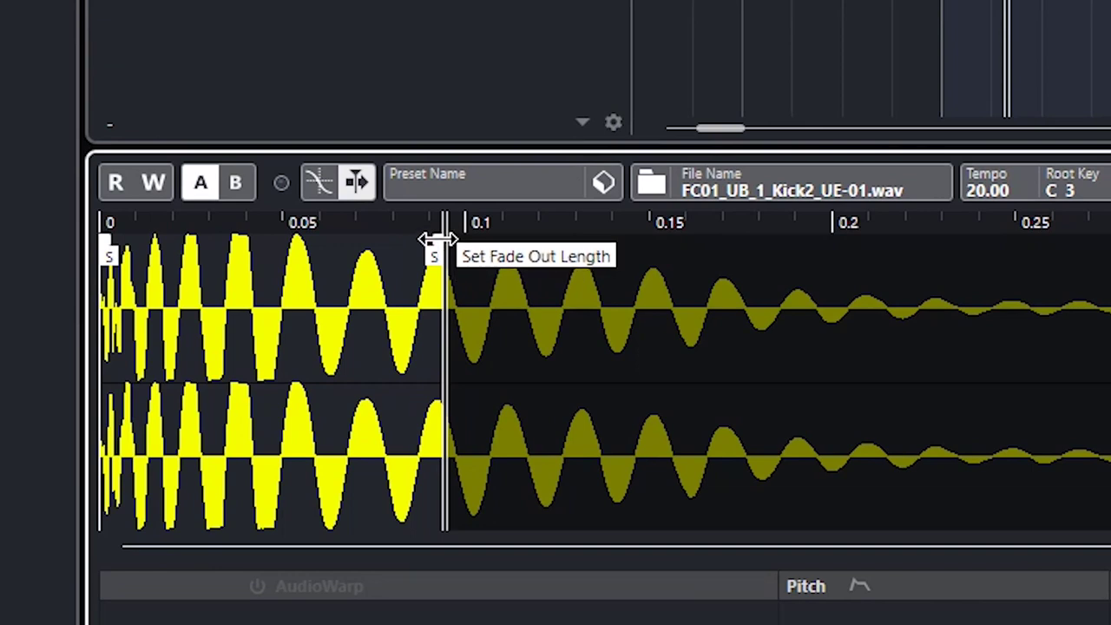
pyautogui.moveTo(432, 241)
pyautogui.mouseDown()
pyautogui.moveTo(360, 240)
pyautogui.moveTo(420, 250)
pyautogui.mouseUp()
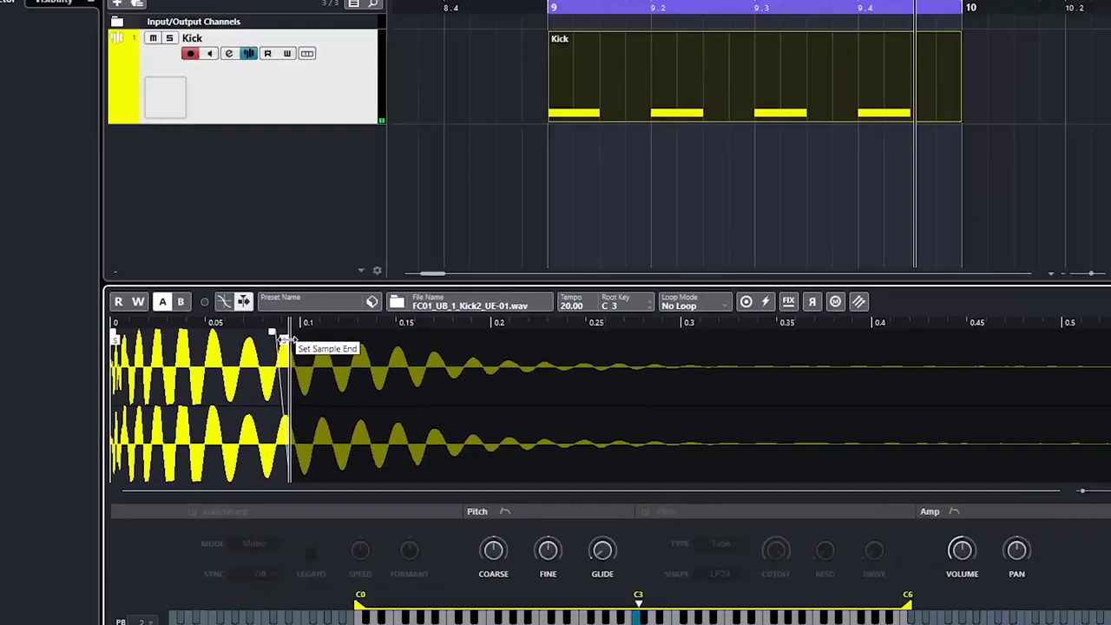
# - Extend the kick's sample end to about 0.31 s and audition it in the loop
pyautogui.moveTo(410, 270); pyautogui.dragTo(841, 272)
pyautogui.moveTo(421, 364); pyautogui.dragTo(558, 365)
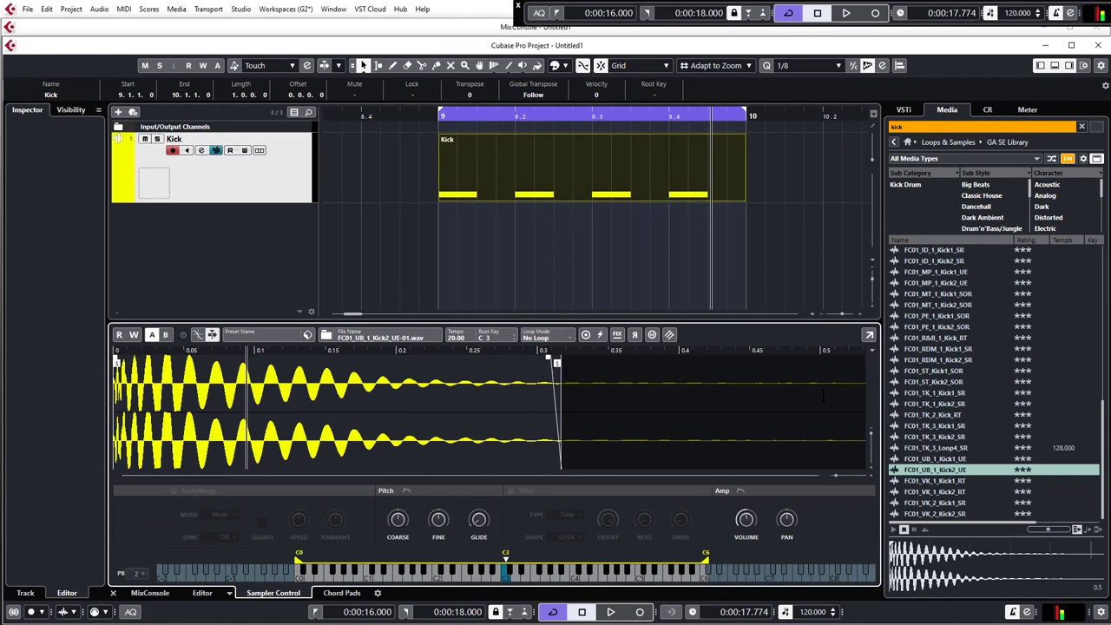
pyautogui.press('space')
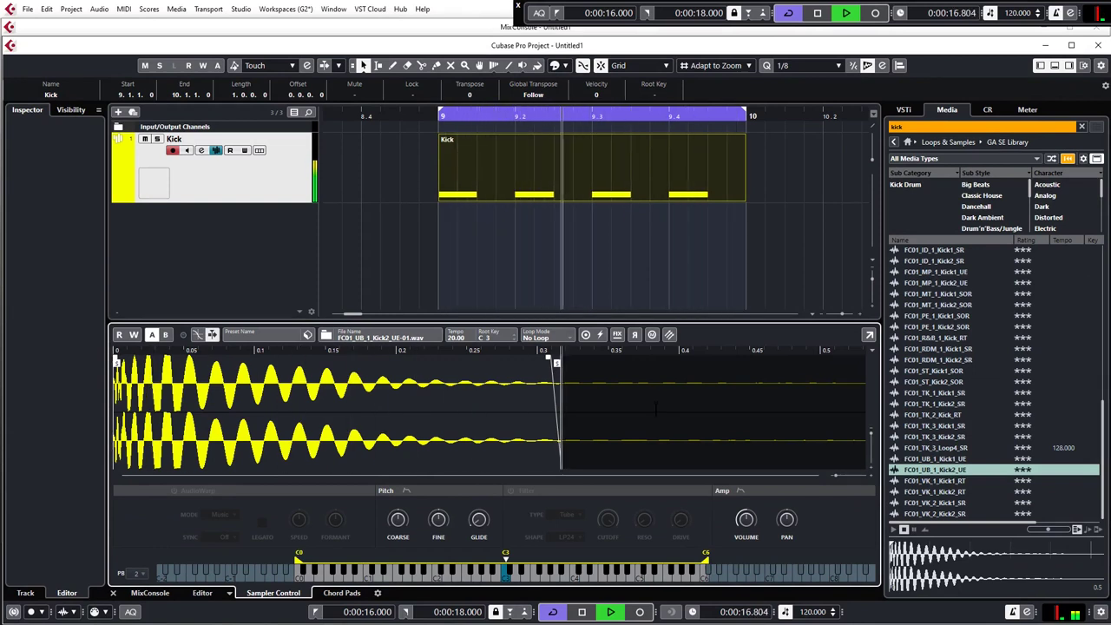
pyautogui.press('space')
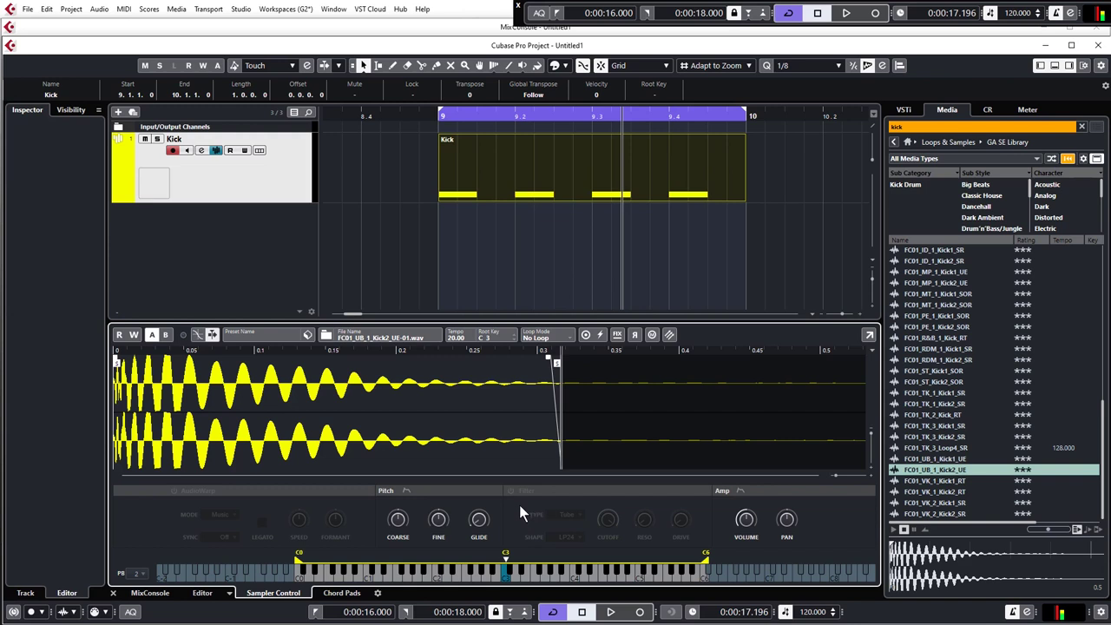
# - Copy the one-bar Kick part from bar 9 to bar 10
pyautogui.click(413, 218)
pyautogui.scroll(-3, 410, 209)
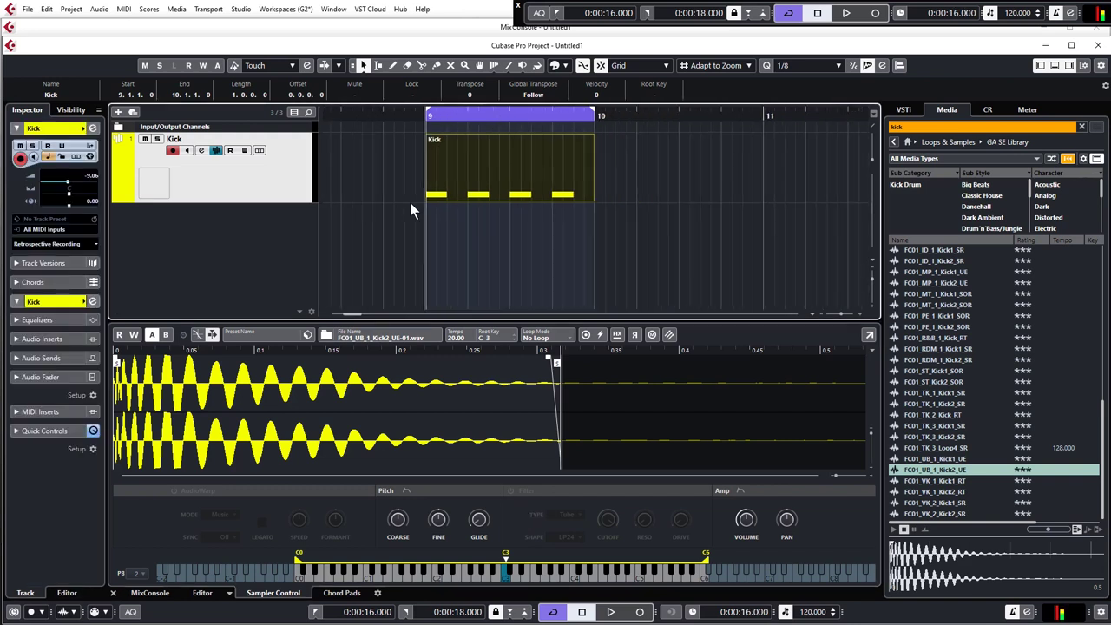
pyautogui.scroll(3, 411, 193)
pyautogui.scroll(-1, 411, 192)
pyautogui.moveTo(498, 174)
pyautogui.mouseDown()
pyautogui.moveTo(666, 169)
pyautogui.moveTo(494, 174)
pyautogui.moveTo(505, 162)
pyautogui.mouseUp()
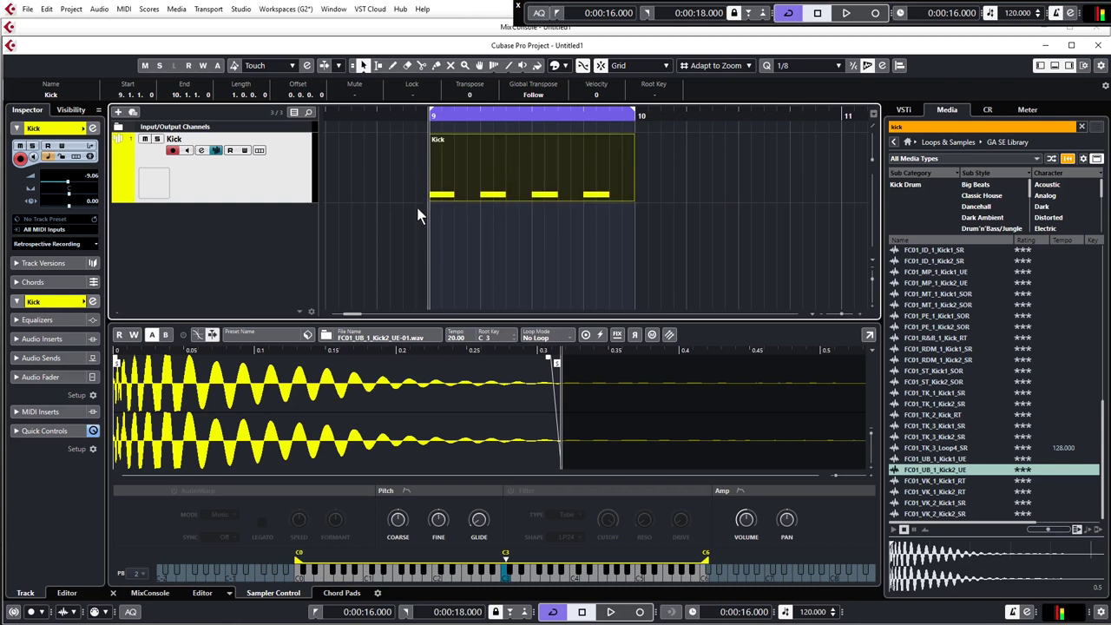
pyautogui.keyDown('ctrl'); pyautogui.scroll(-6, 415, 208); pyautogui.keyUp('ctrl')
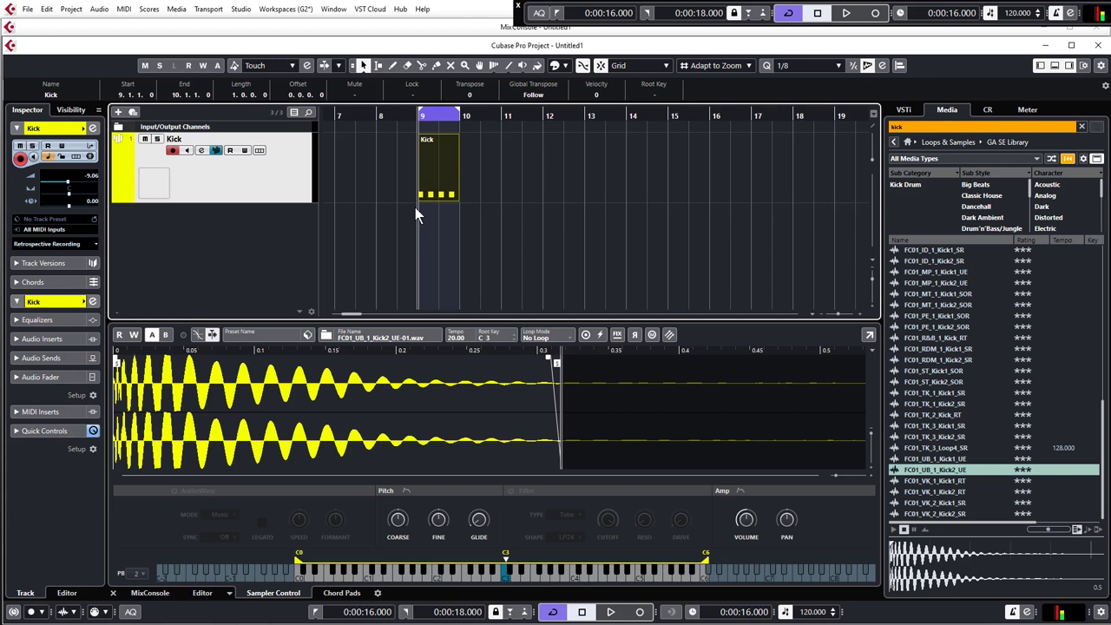
pyautogui.keyDown('ctrl'); pyautogui.scroll(-2, 415, 208); pyautogui.keyUp('ctrl')
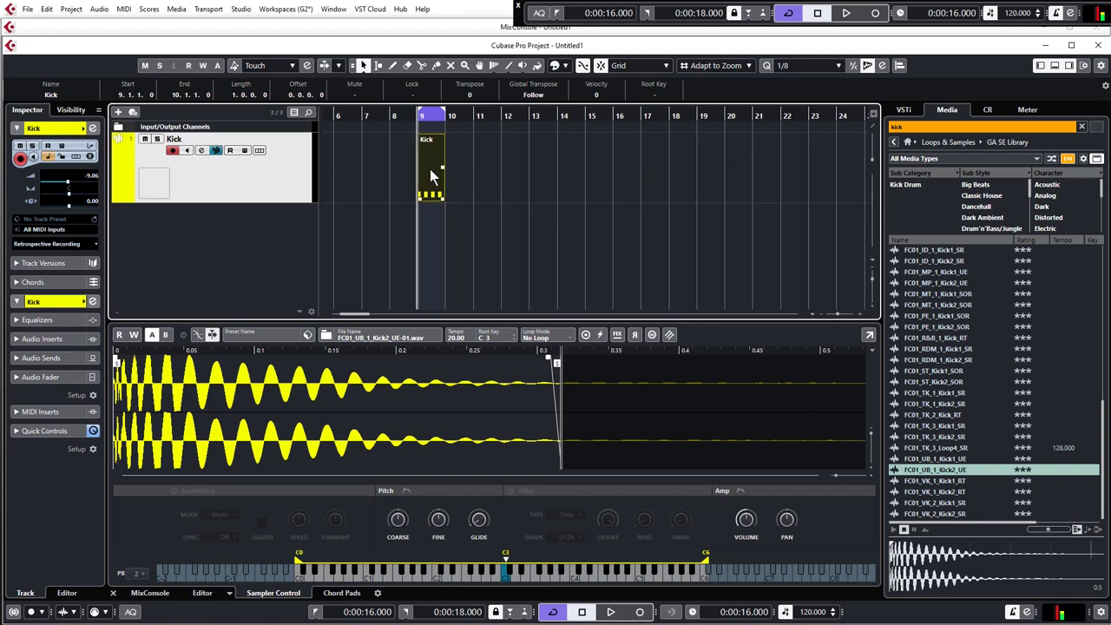
pyautogui.moveTo(436, 173); pyautogui.dragTo(478, 171)
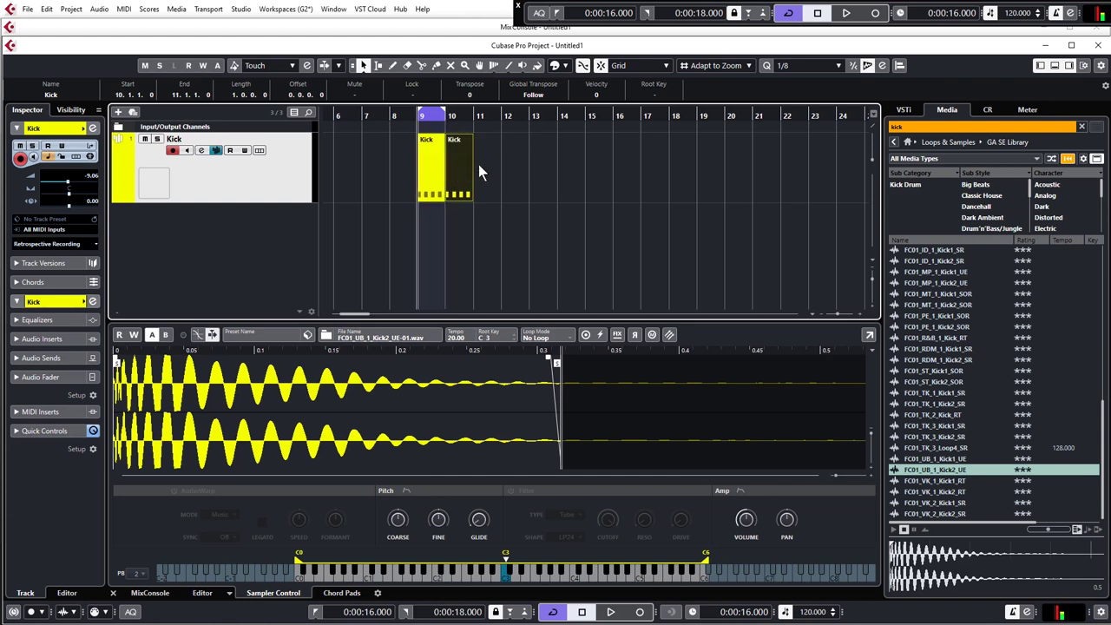
pyautogui.click(513, 164)
# - Duplicate the Kick part repeatedly so that the pattern fills bars 9 through 16
pyautogui.moveTo(513, 164); pyautogui.dragTo(428, 170)
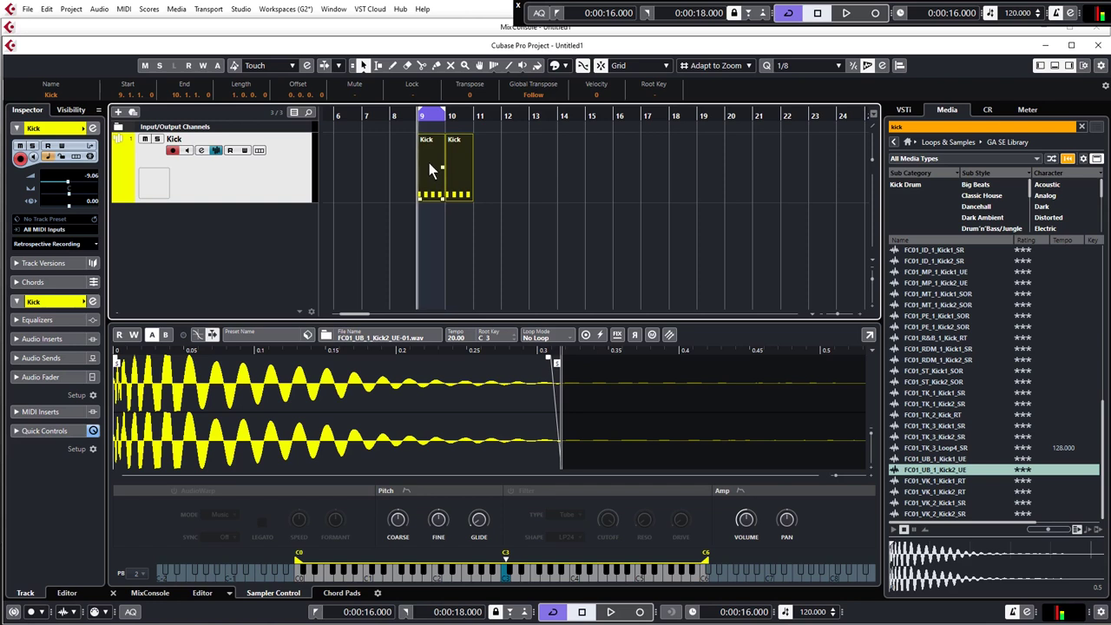
pyautogui.moveTo(429, 163); pyautogui.dragTo(484, 162)
pyautogui.click(514, 164)
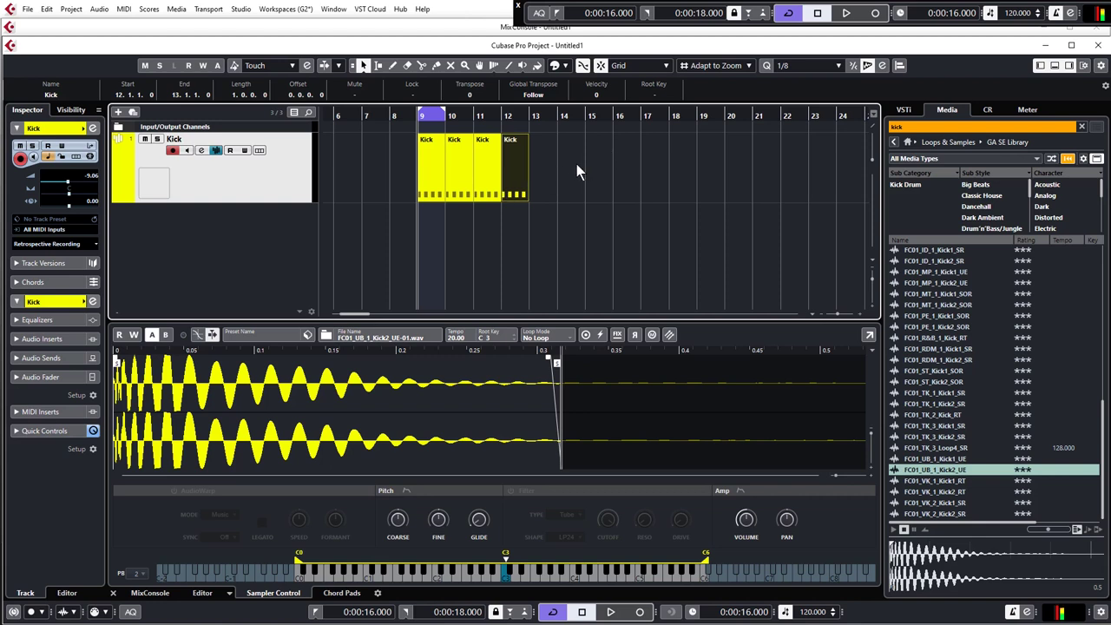
pyautogui.hotkey('ctrl', 'd')
pyautogui.hotkey('ctrl', 'd')
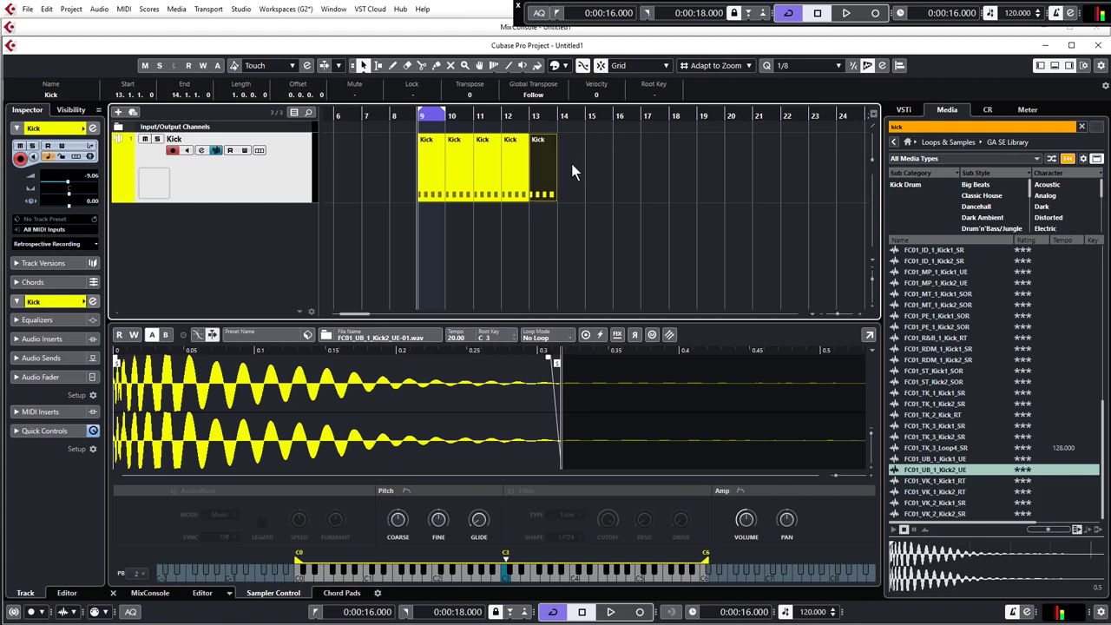
pyautogui.hotkey('ctrl', 'd')
pyautogui.hotkey('ctrl', 'd')
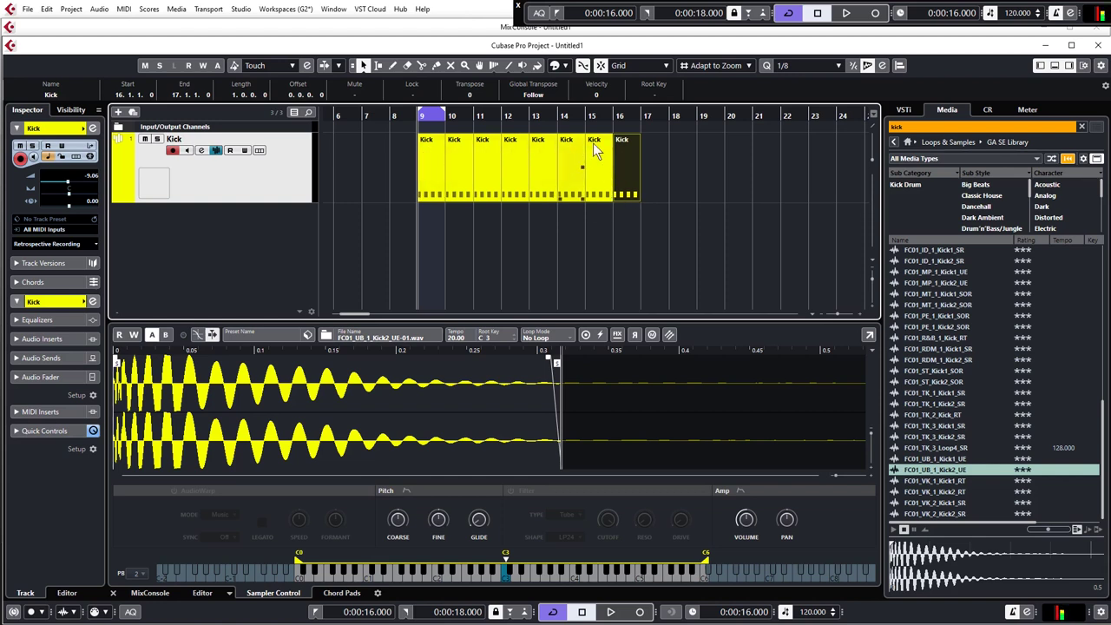
pyautogui.click(649, 146)
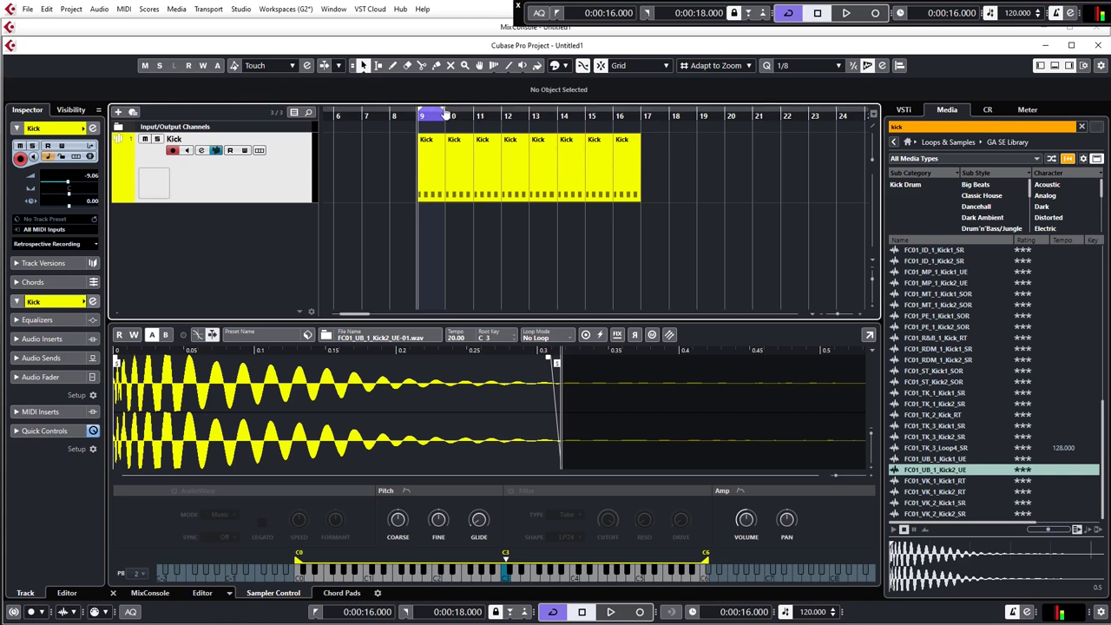
# - Set the left and right locators around all the Kick parts, from bar 9 to bar 17
pyautogui.moveTo(420, 112); pyautogui.dragTo(401, 115)
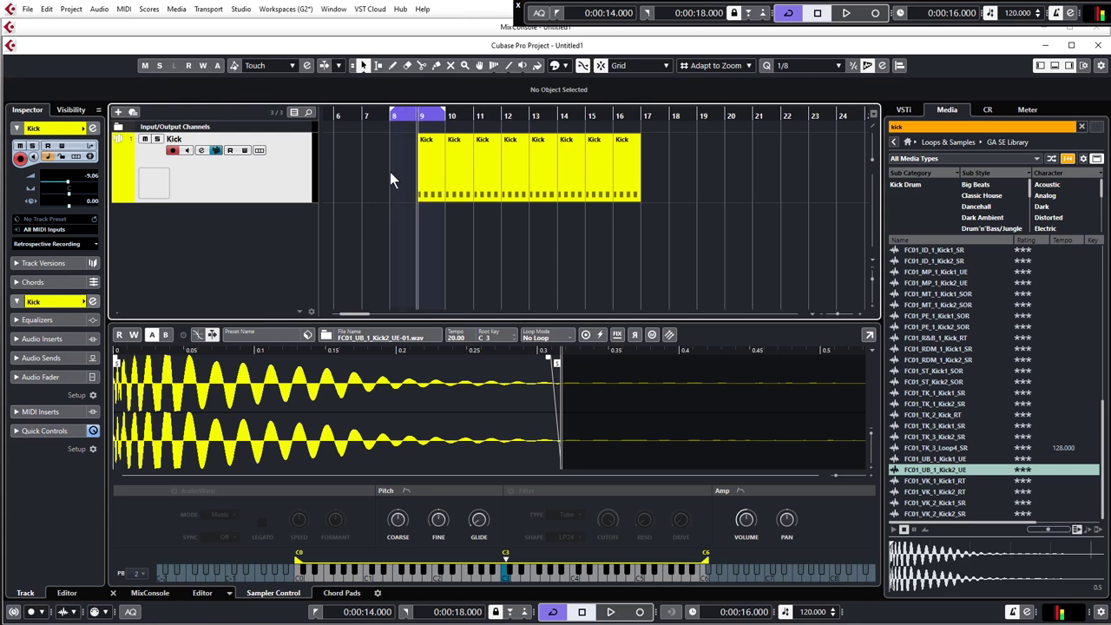
pyautogui.moveTo(364, 161); pyautogui.dragTo(698, 187)
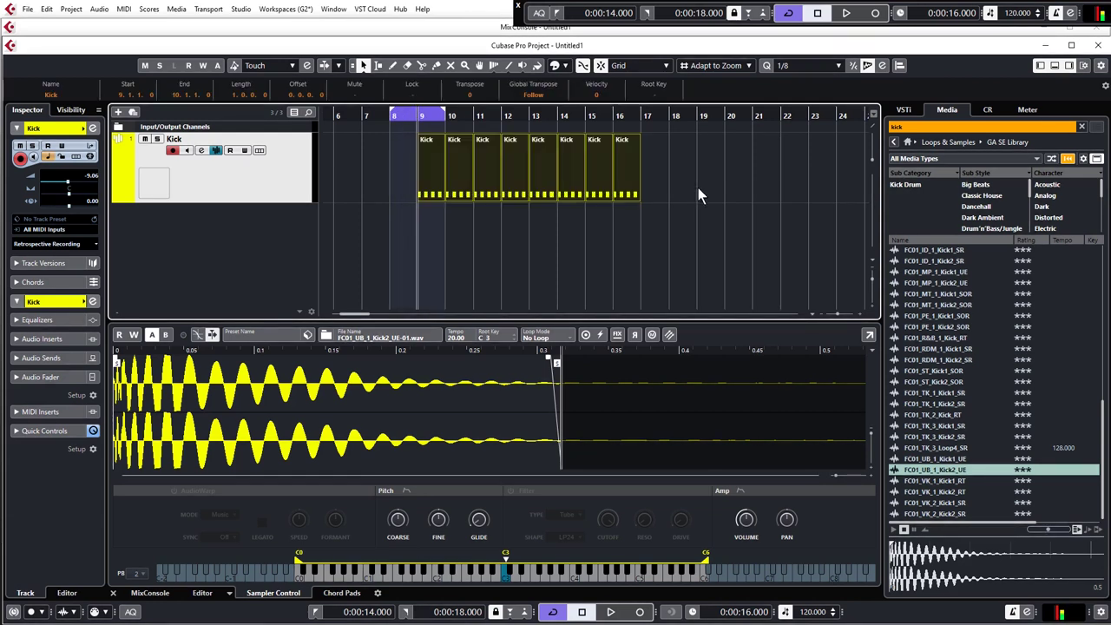
pyautogui.press('p')
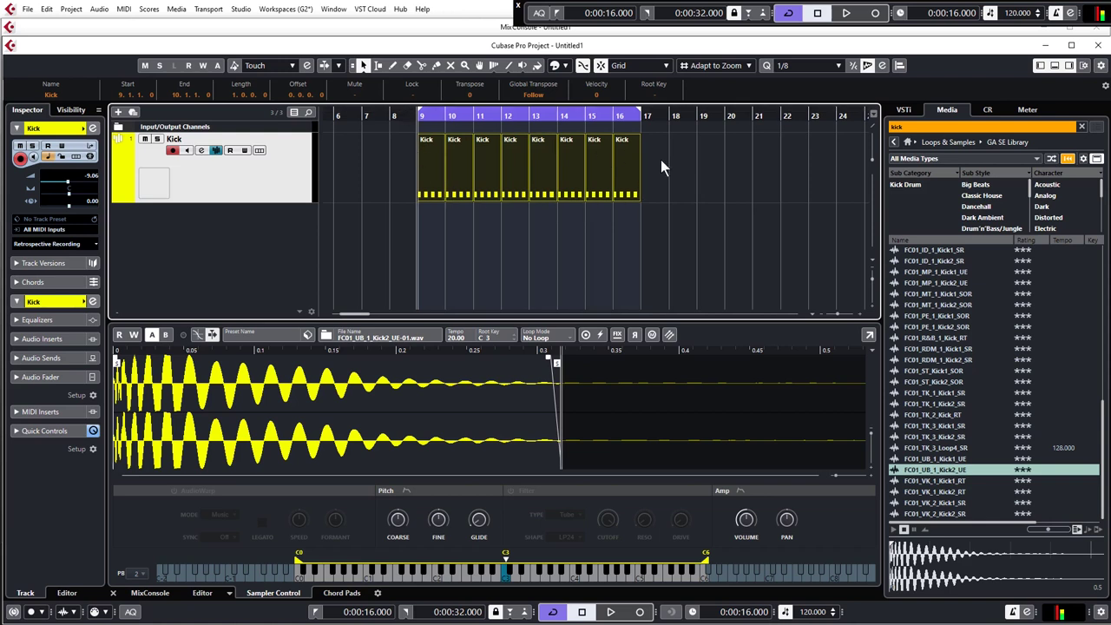
pyautogui.click(665, 165)
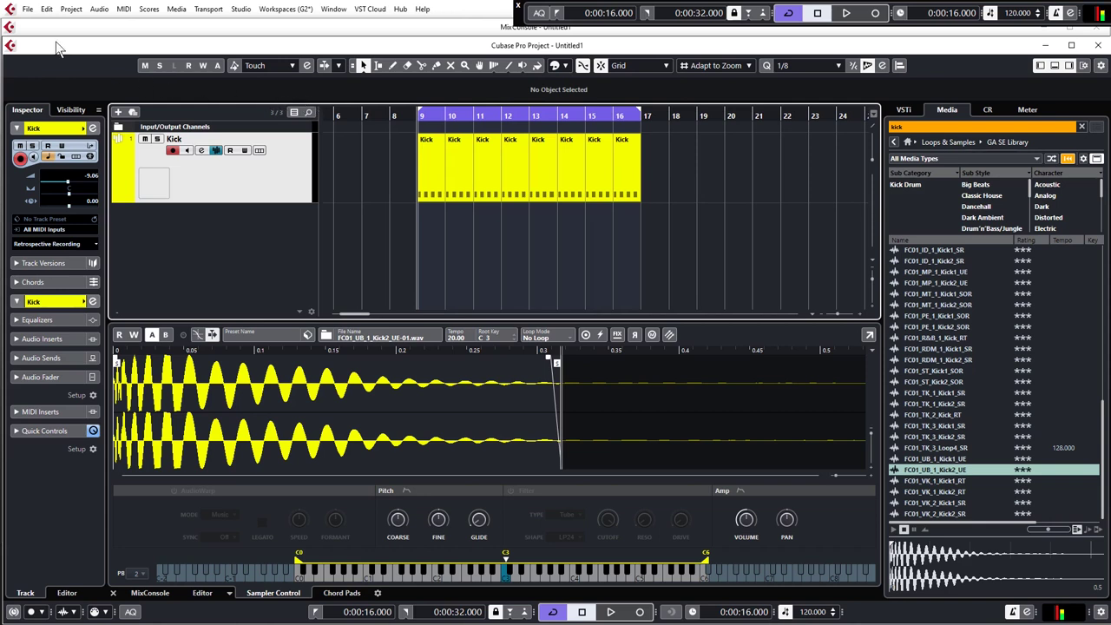
# - Save the project as "Lesson 1" in the Cubase Ultimate folder
pyautogui.click(28, 9)
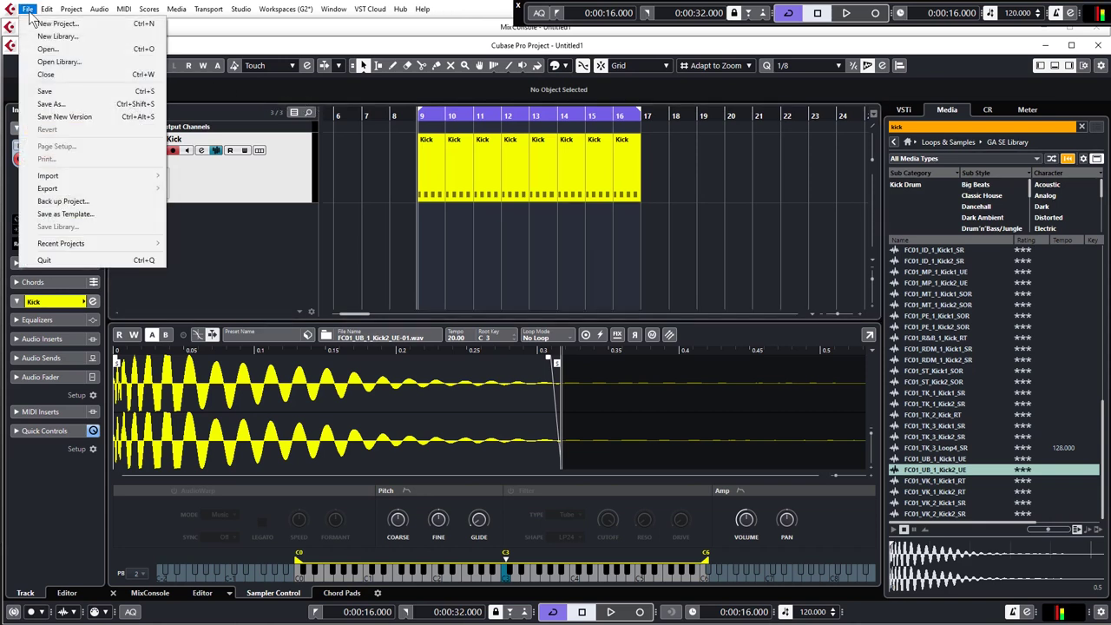
pyautogui.click(54, 104)
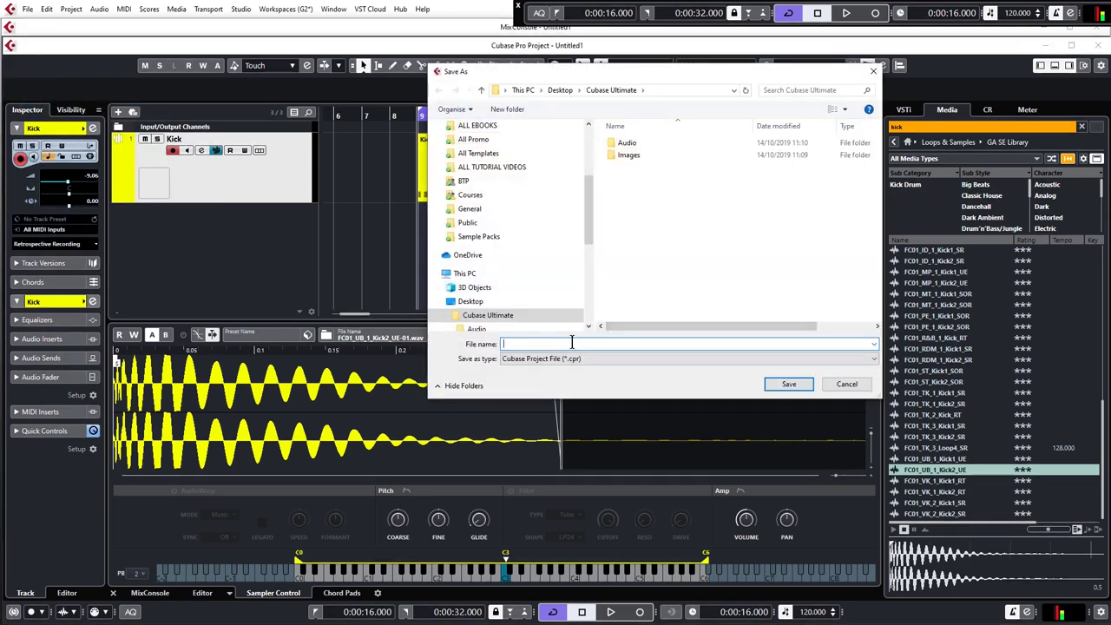
pyautogui.write('Lesson 1')
pyautogui.click(788, 385)
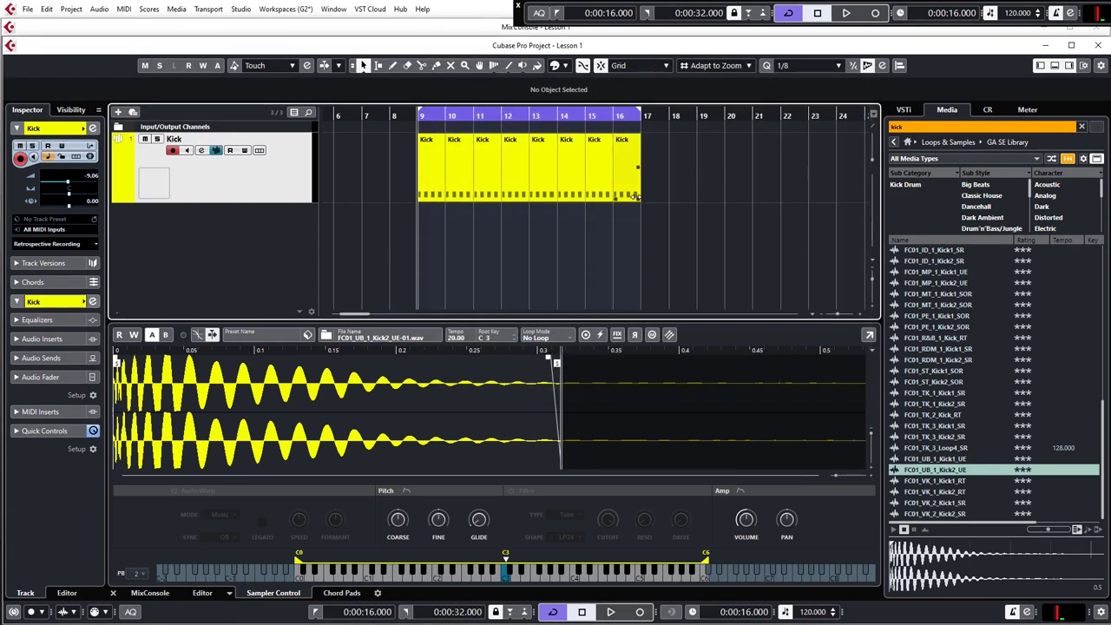